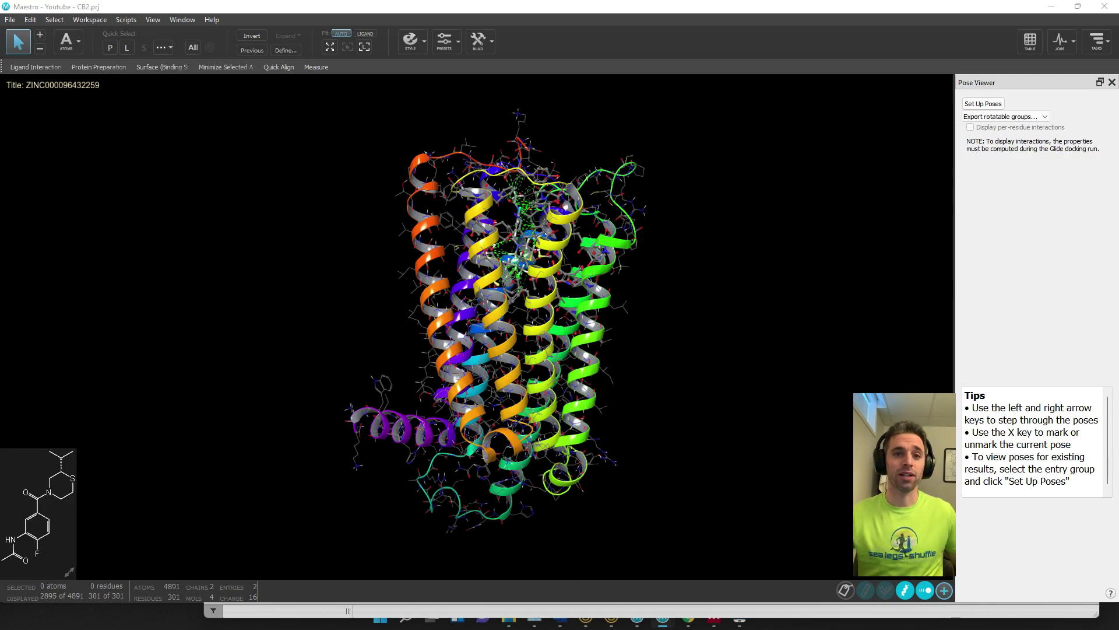
# Step: Open the Project Table, position it and maximize it to full screen
pyautogui.hotkey('ctrl', 't')
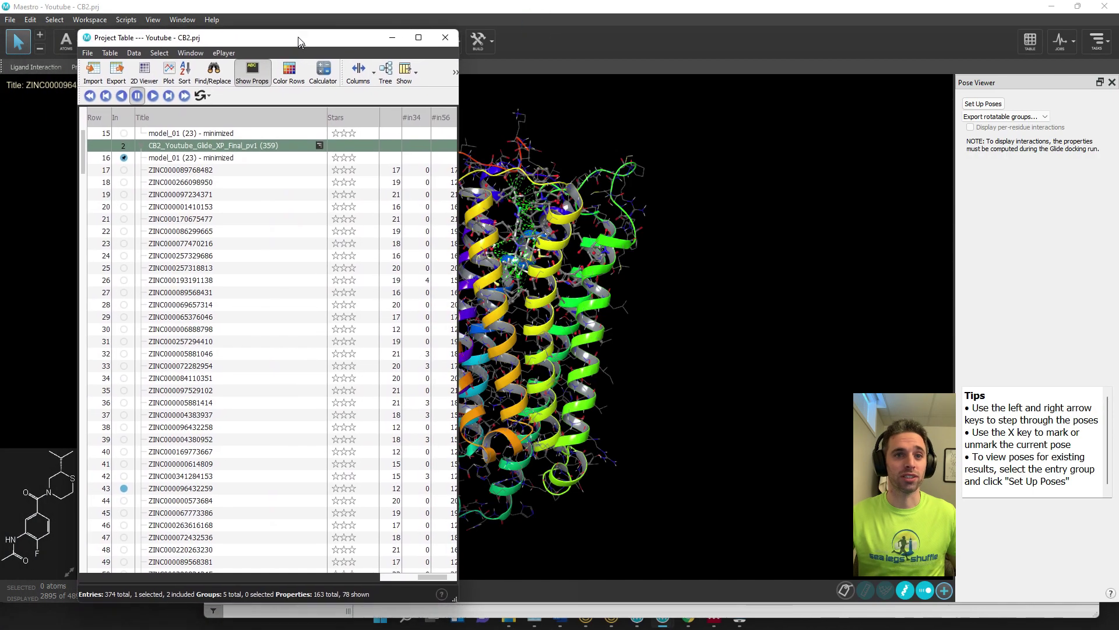
pyautogui.moveTo(294, 23); pyautogui.dragTo(287, 32)
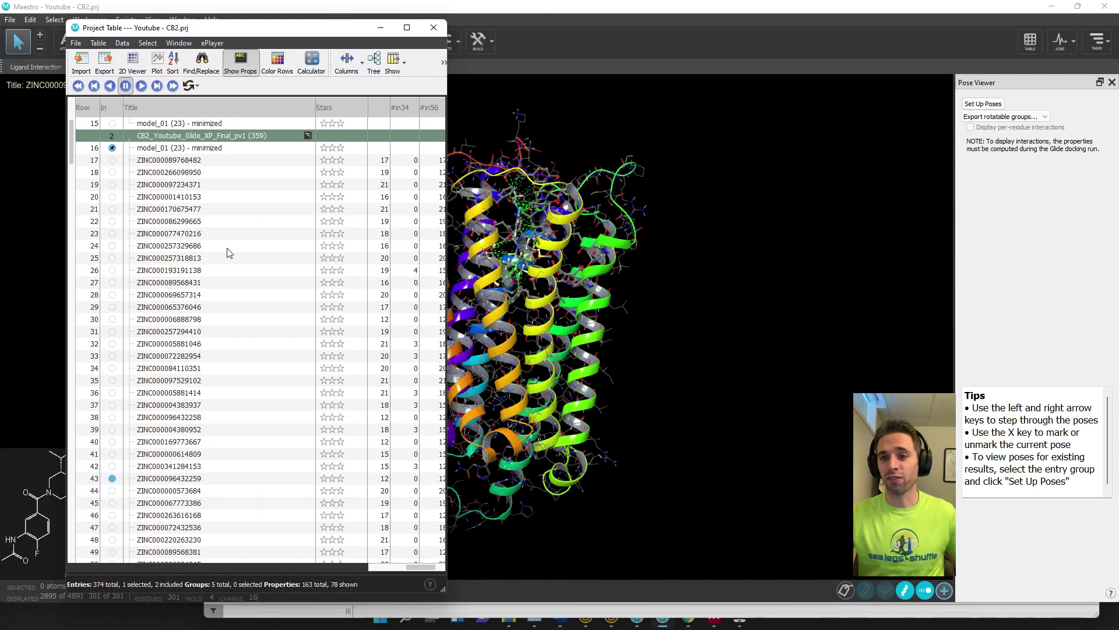
pyautogui.scroll(-6, 299, 252)
pyautogui.scroll(6, 297, 253)
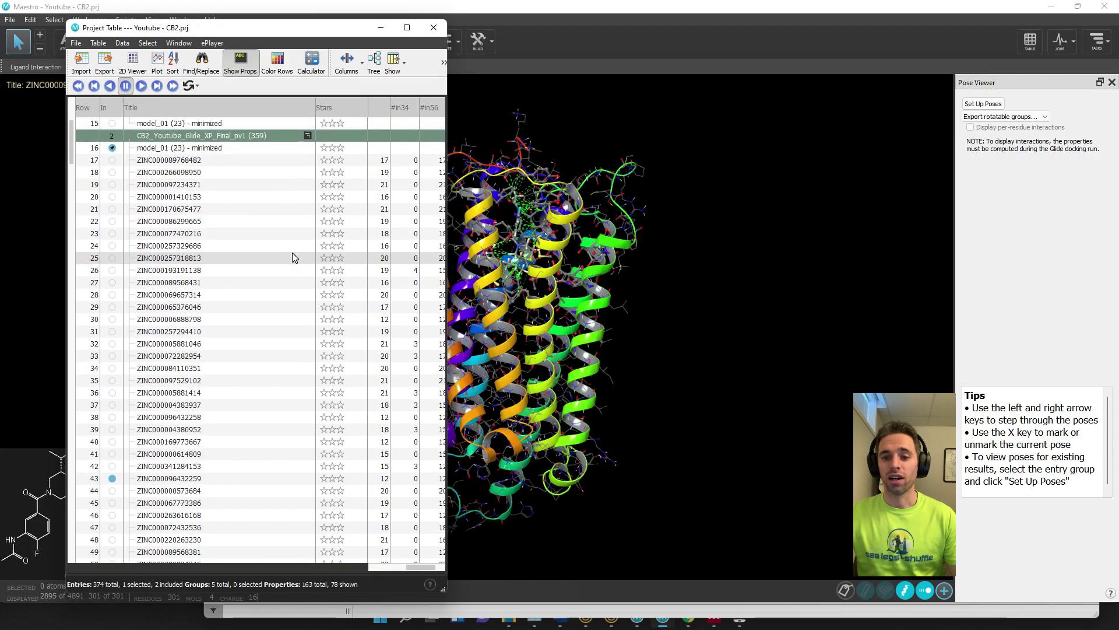
pyautogui.click(406, 28)
# Step: Select all 278 docking hits and scroll down to the Win_55-212-2 control row (-9.638)
pyautogui.hotkey('ctrl', 'a')
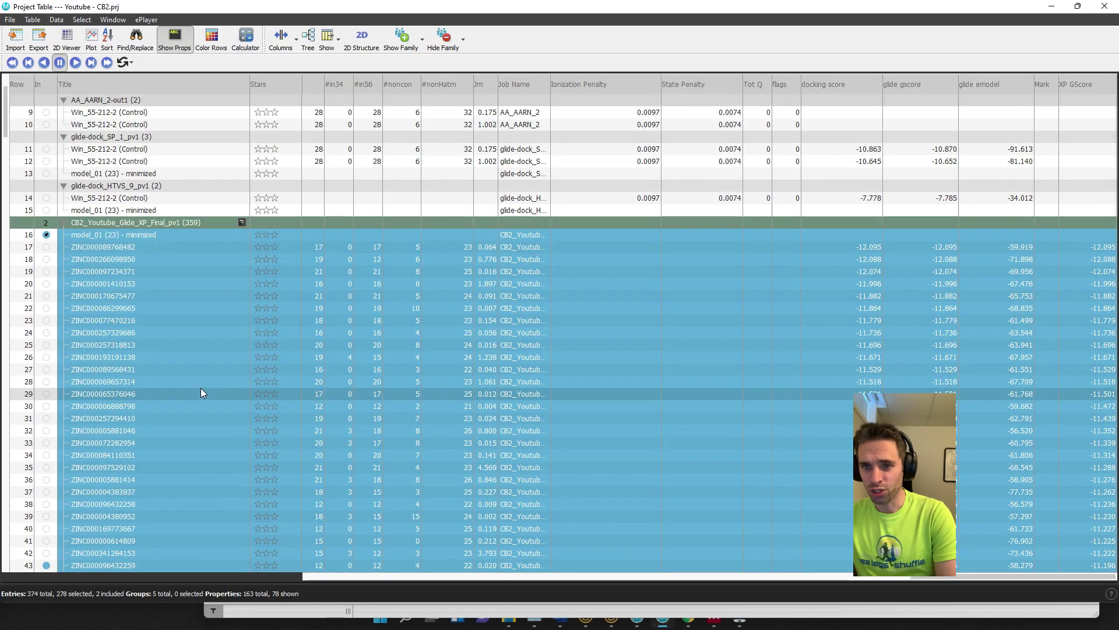
pyautogui.scroll(-20, 199, 383)
pyautogui.scroll(-20, 201, 391)
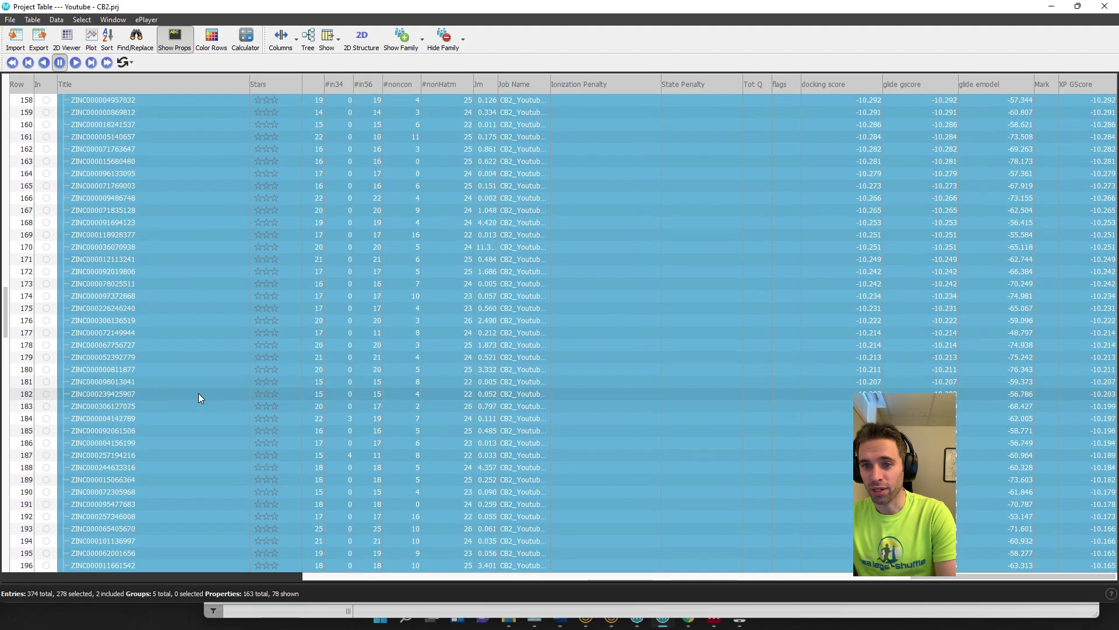
pyautogui.scroll(-7, 198, 405)
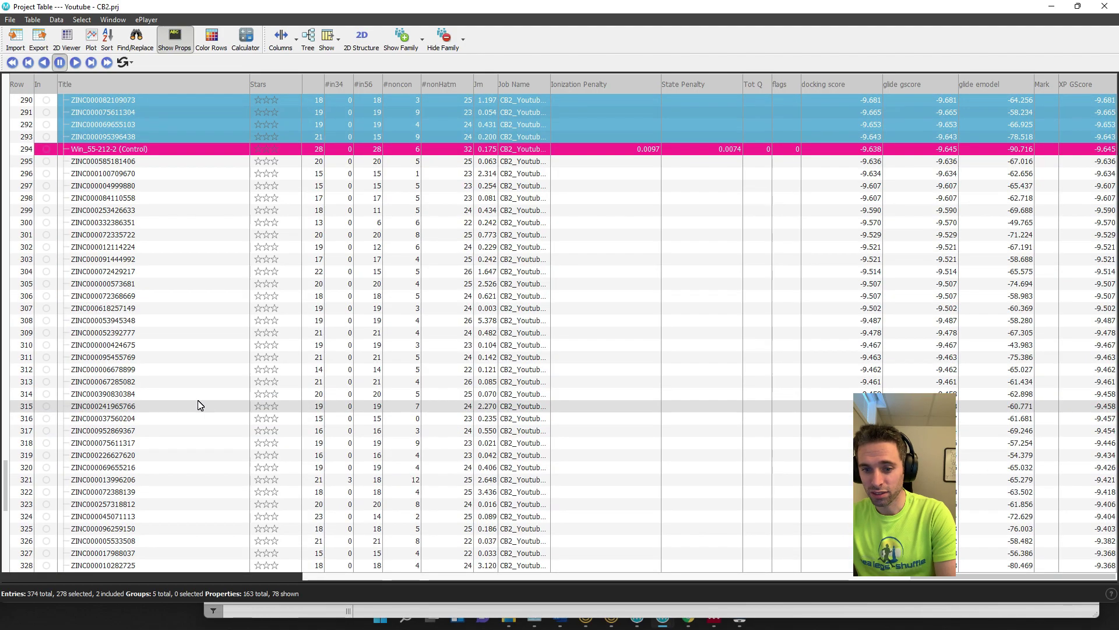
pyautogui.scroll(5, 198, 406)
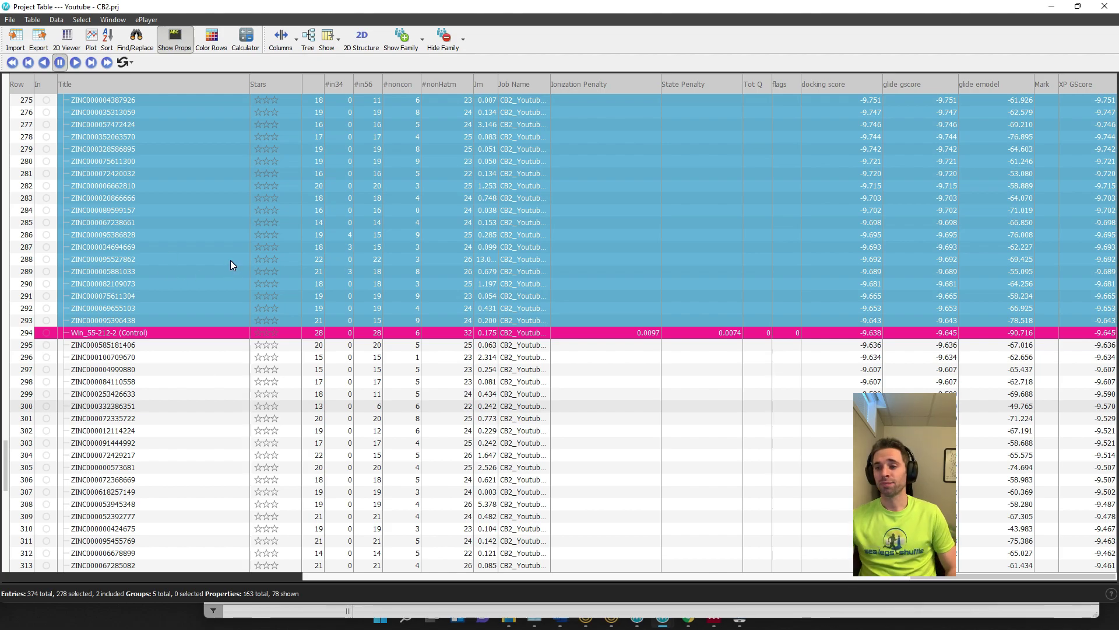
pyautogui.scroll(12, 231, 264)
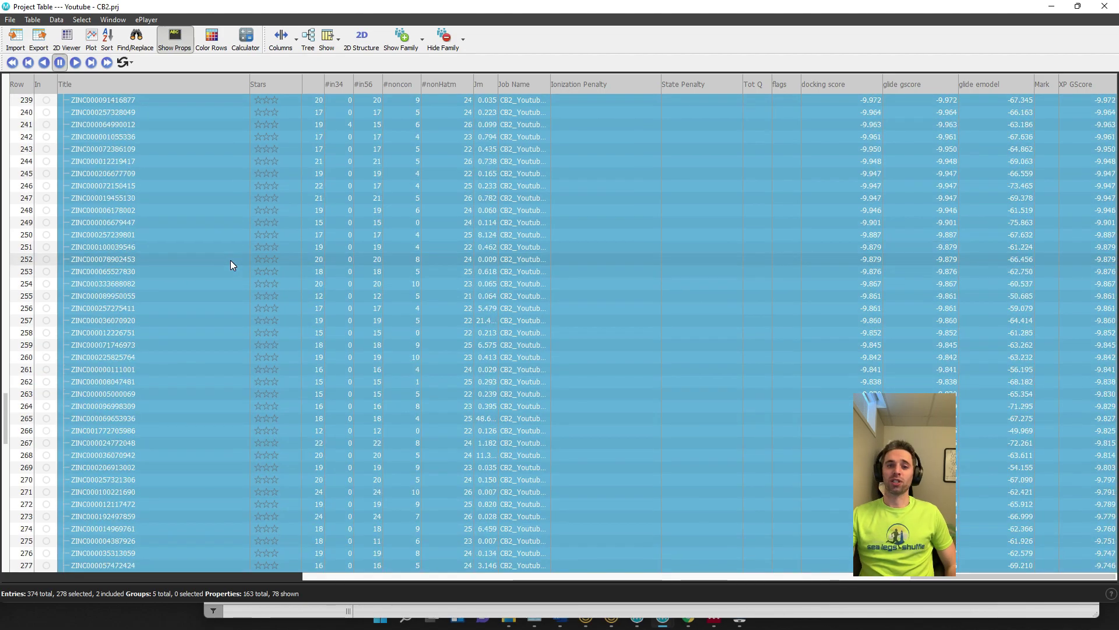
pyautogui.scroll(20, 231, 265)
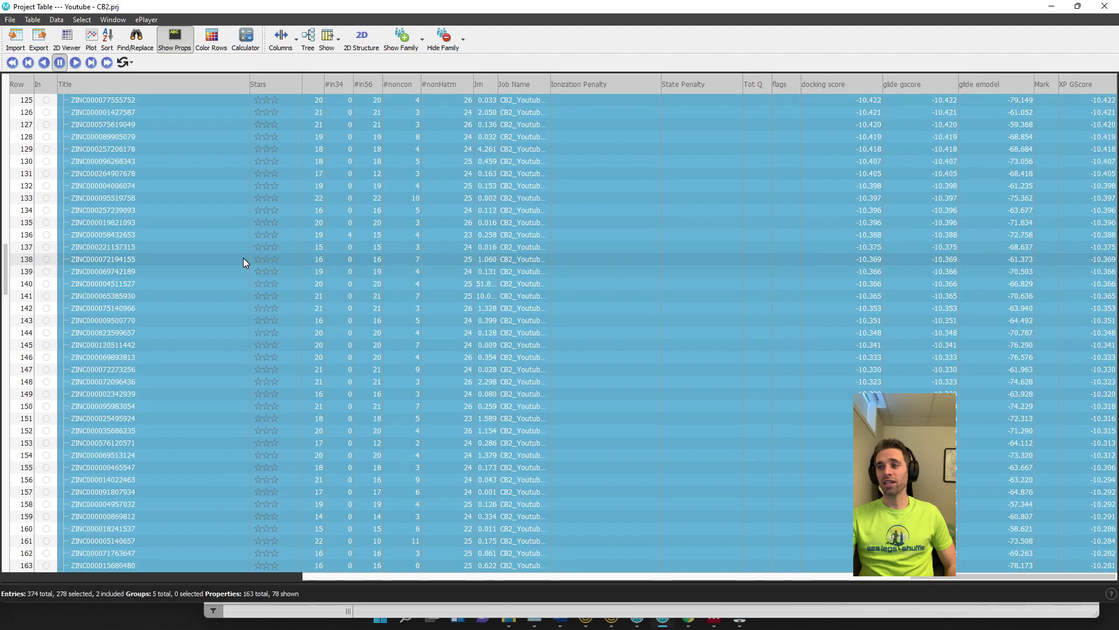
pyautogui.scroll(20, 243, 258)
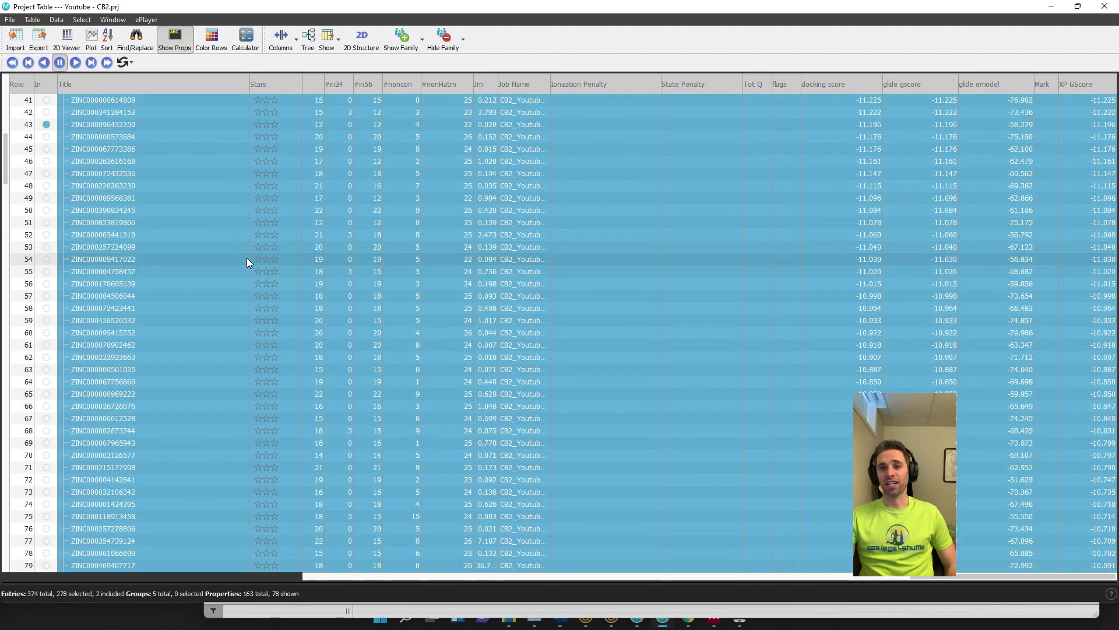
pyautogui.scroll(8, 247, 258)
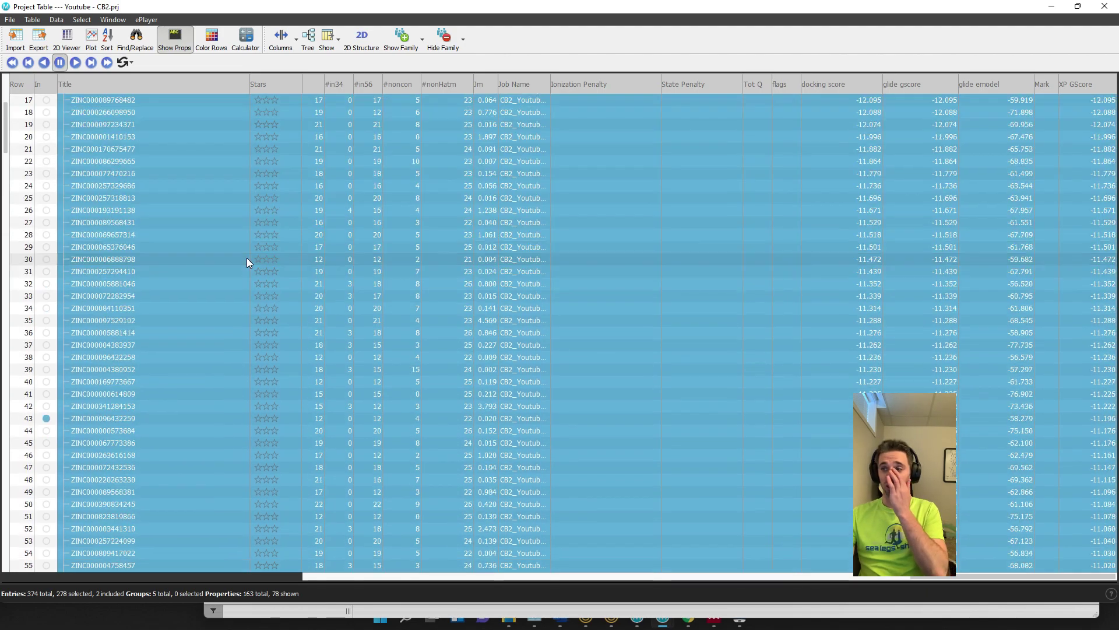
pyautogui.scroll(3, 191, 231)
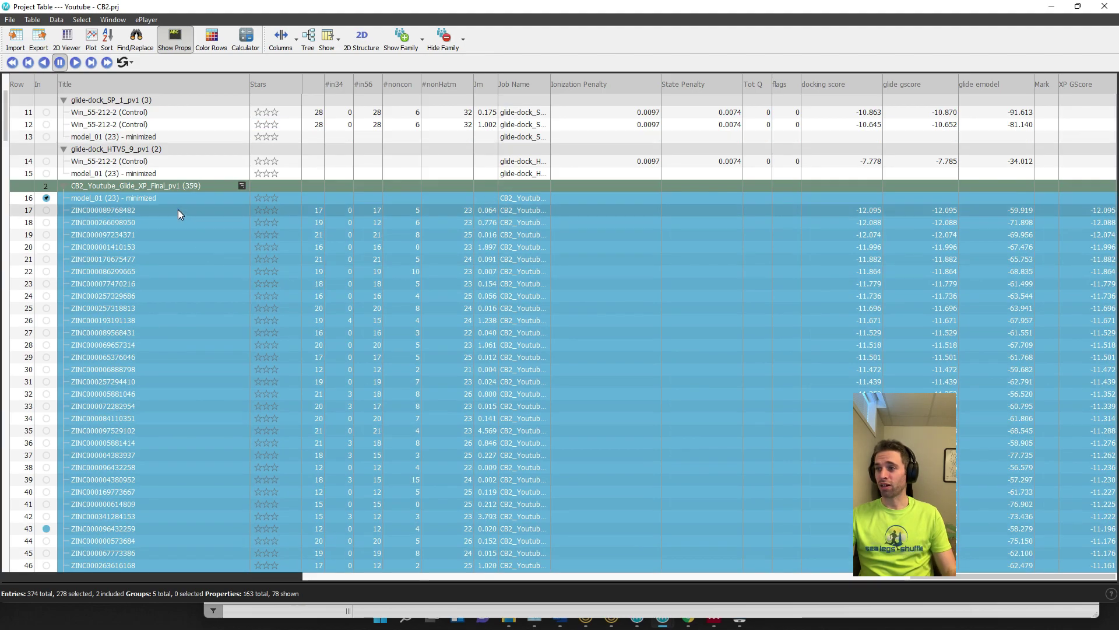
pyautogui.click(177, 208)
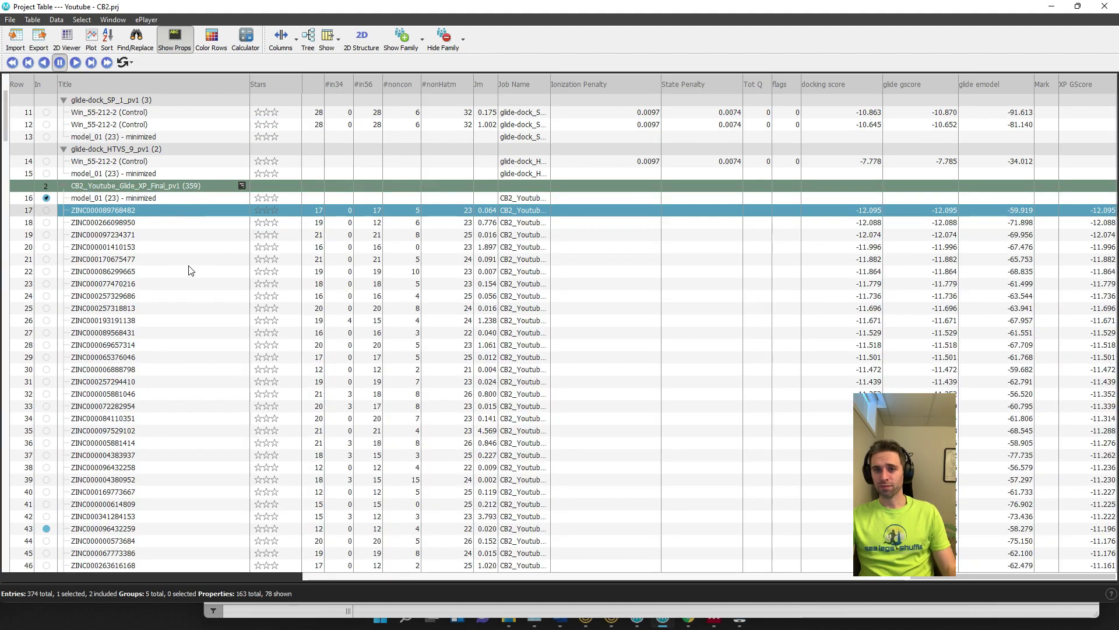
pyautogui.scroll(-5, 190, 407)
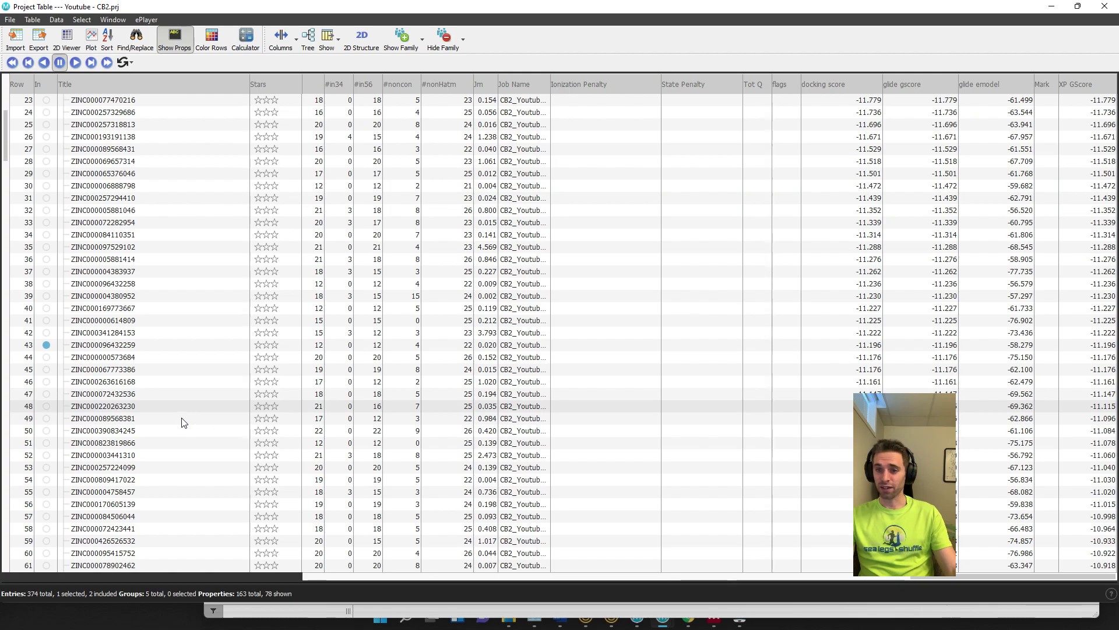
# Step: Extend the selection to rows 17–57 and restore the table window to reveal the workspace
pyautogui.keyDown('shift'); pyautogui.click(205, 518); pyautogui.keyUp('shift')
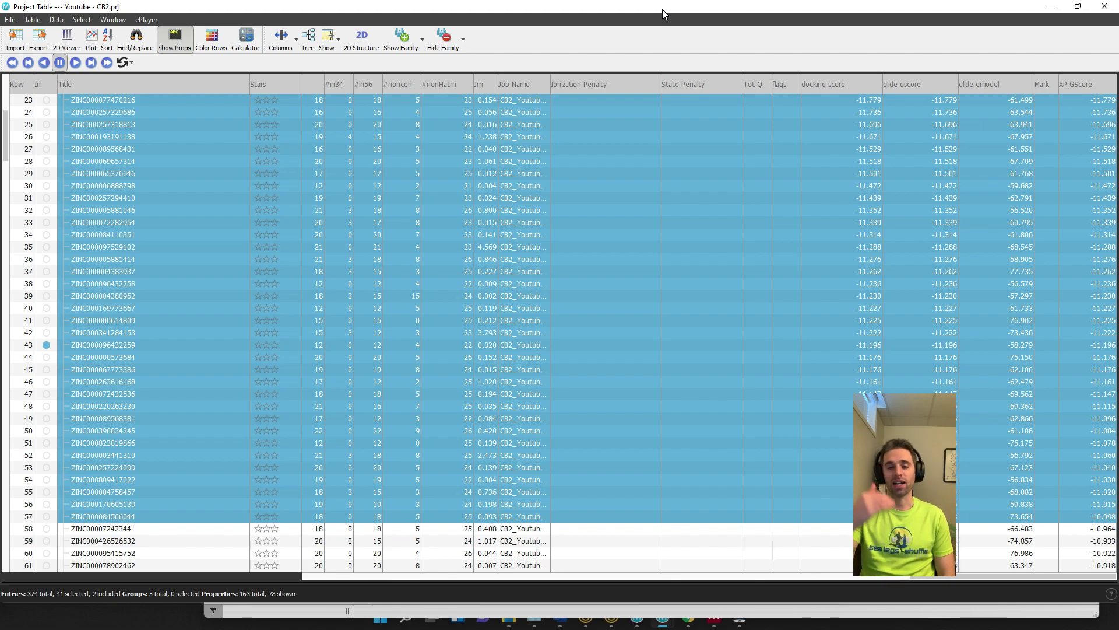
pyautogui.moveTo(662, 10); pyautogui.dragTo(472, 12)
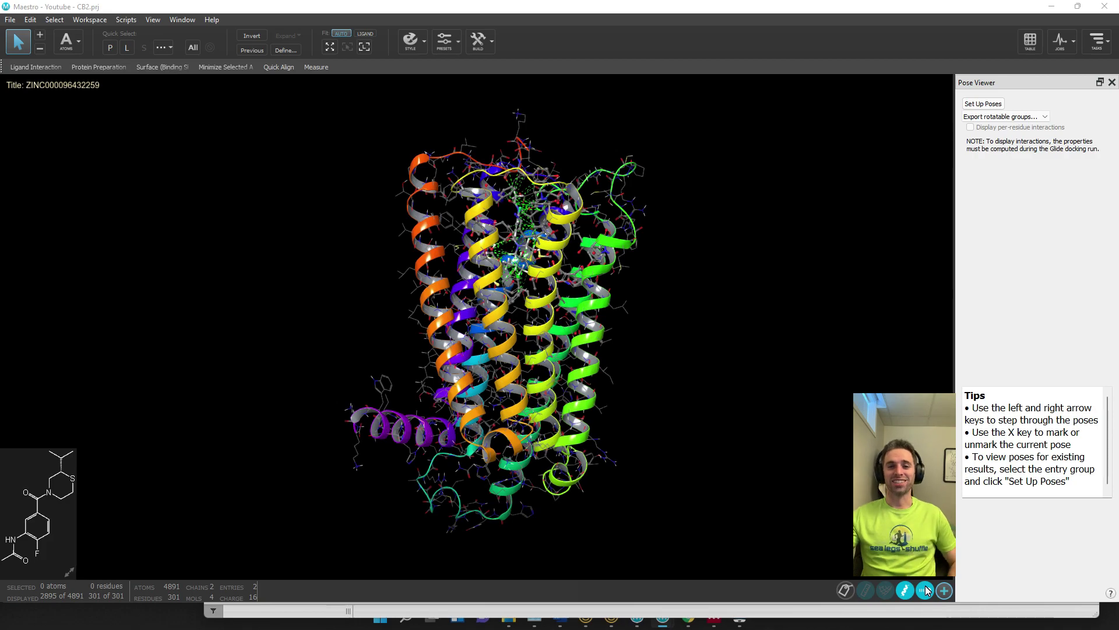
# Step: Turn off Good contacts in the Interactions display settings
pyautogui.click(925, 590)
pyautogui.click(925, 585)
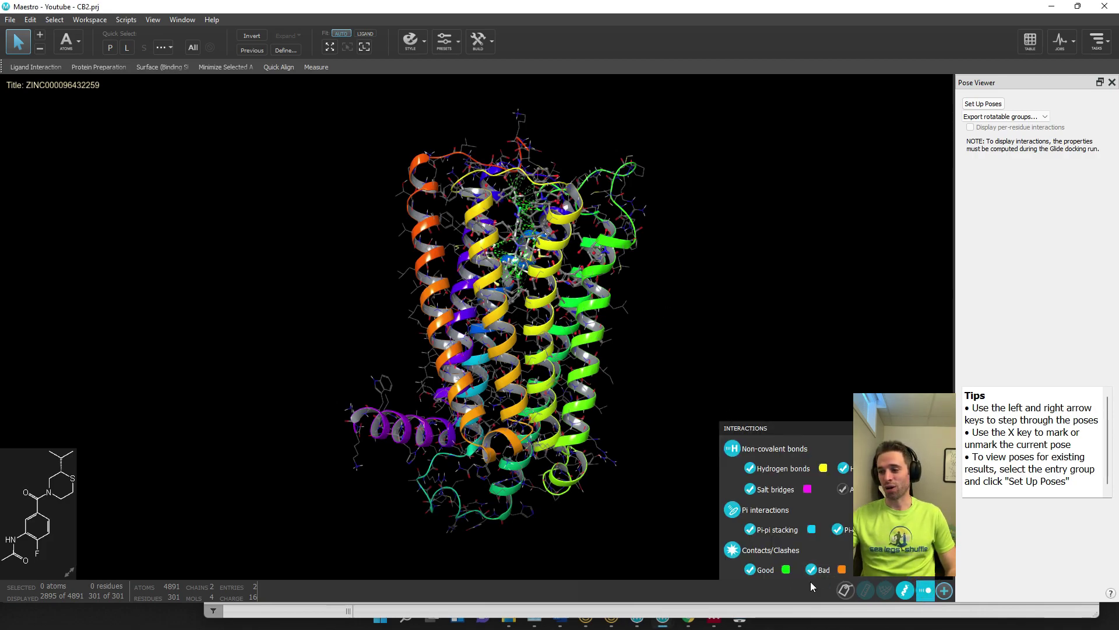
pyautogui.click(764, 570)
pyautogui.click(364, 49)
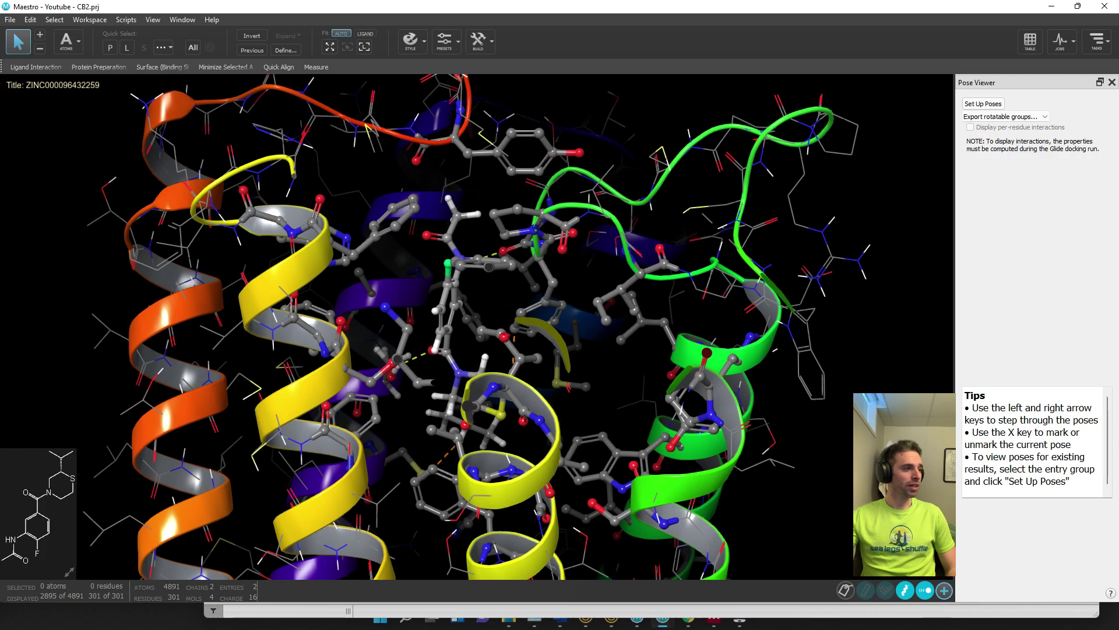
pyautogui.click(44, 247)
pyautogui.press('Right')
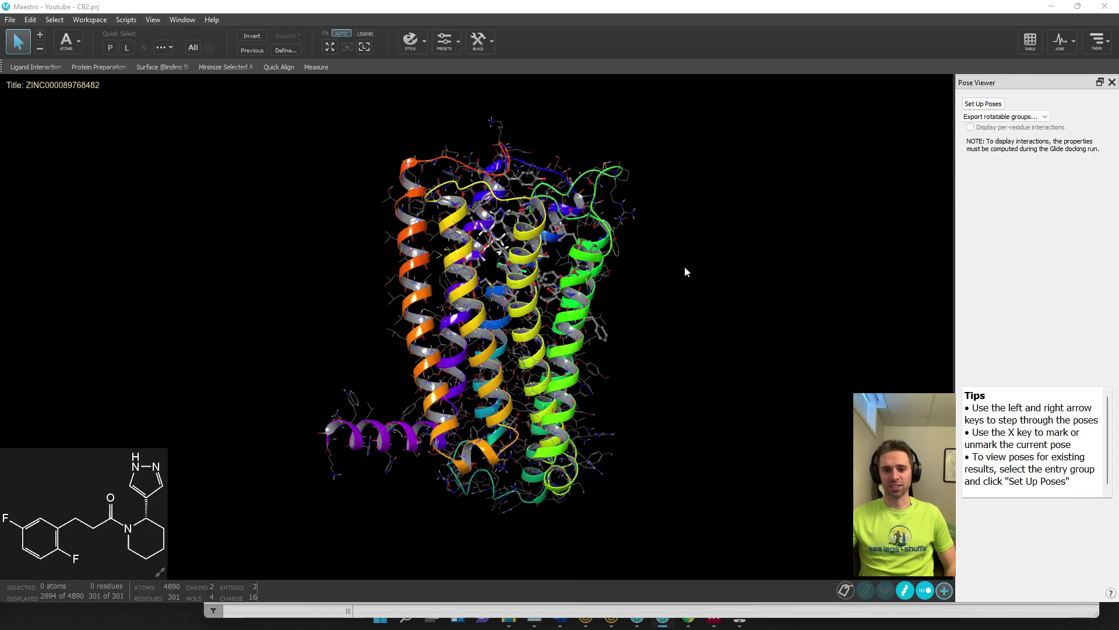
pyautogui.click(363, 48)
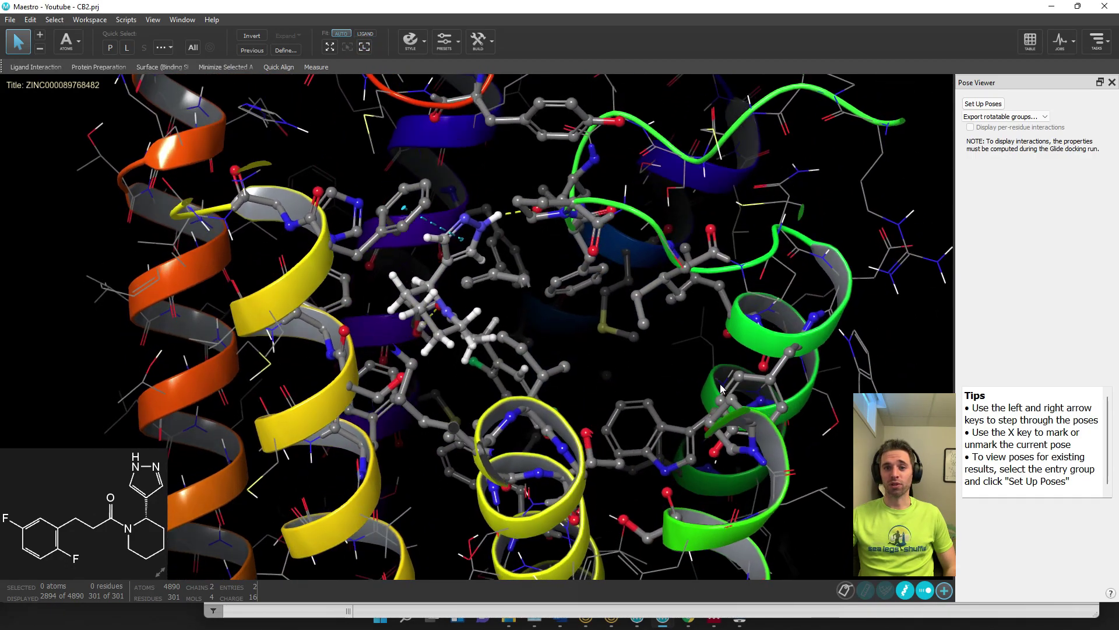
pyautogui.moveTo(721, 390); pyautogui.dragTo(781, 376, button='middle')
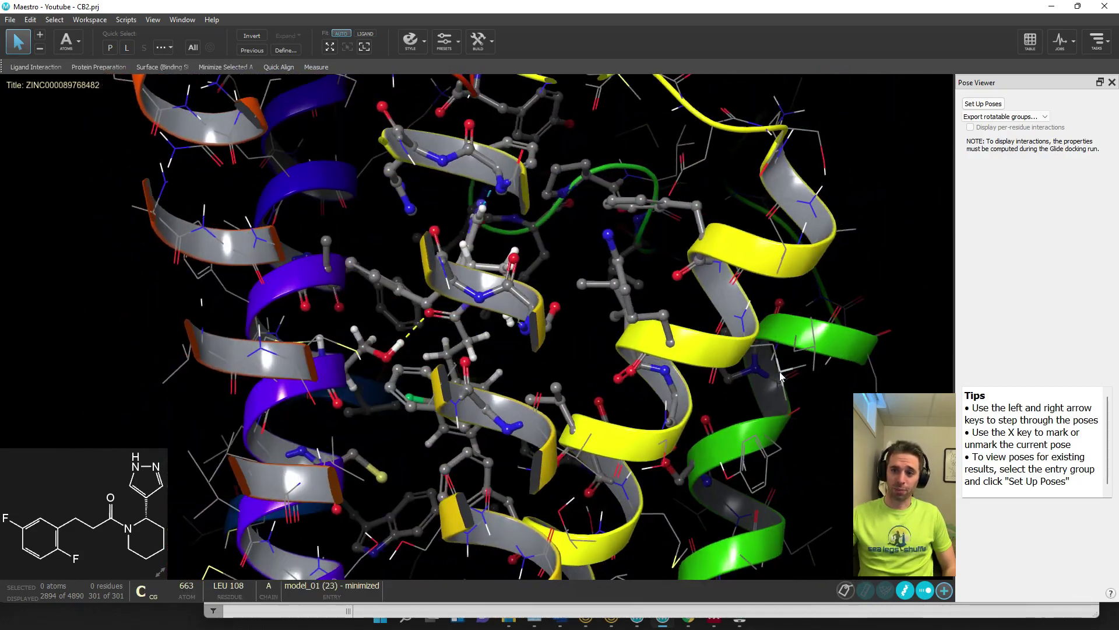
pyautogui.click(341, 372)
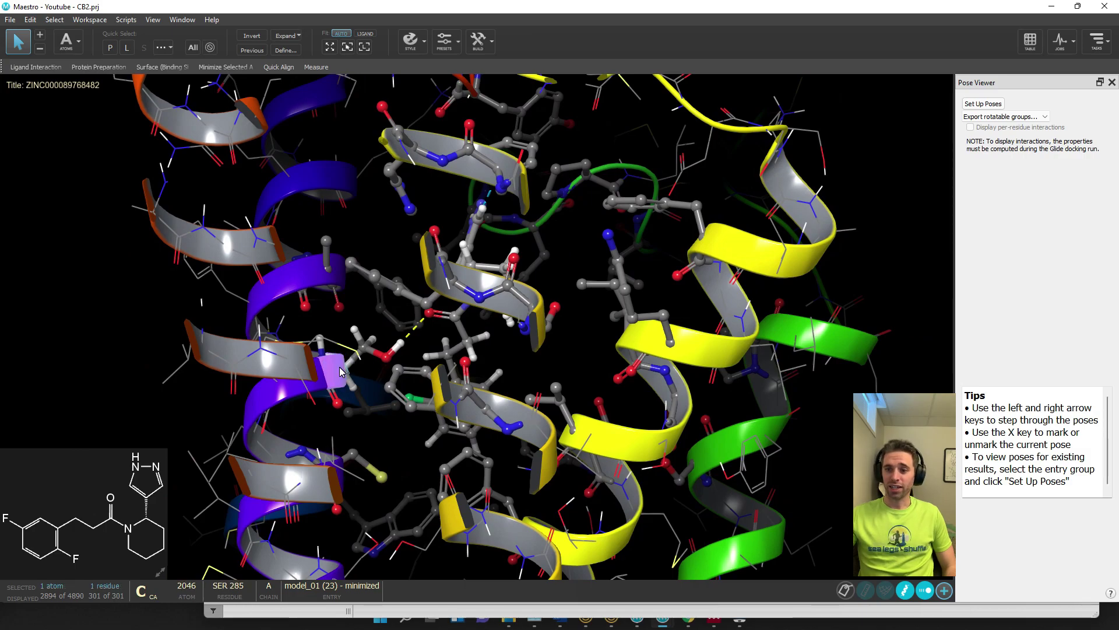
pyautogui.moveTo(341, 372); pyautogui.dragTo(463, 281, button='middle')
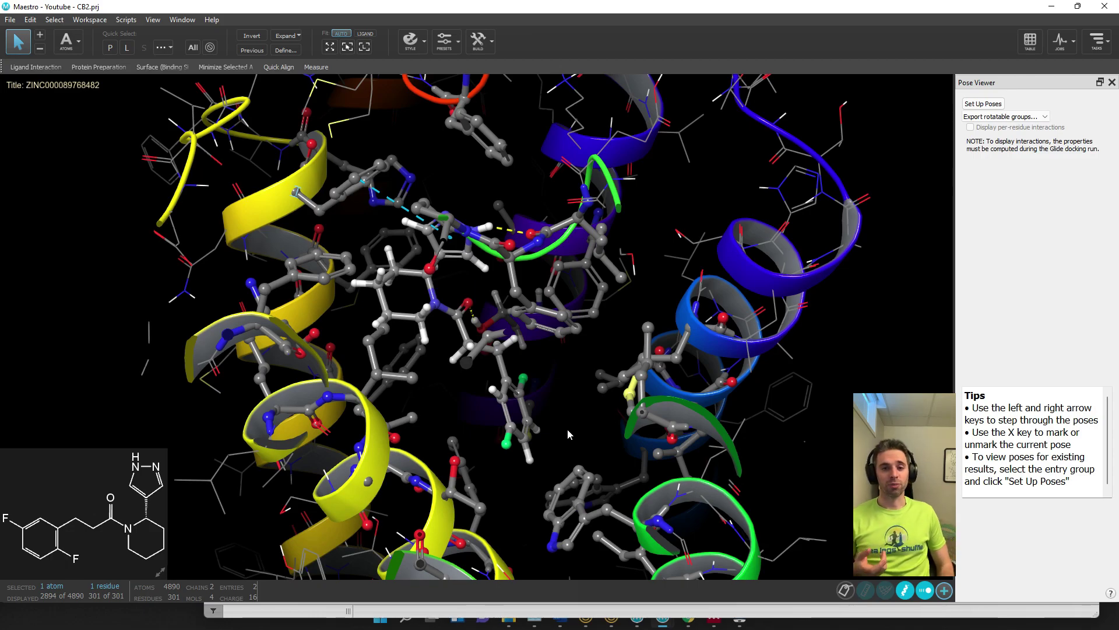
# Step: Re-enable Good contacts and rotate the complex to inspect the green dashed contact lines
pyautogui.moveTo(568, 428); pyautogui.dragTo(569, 460, button='middle')
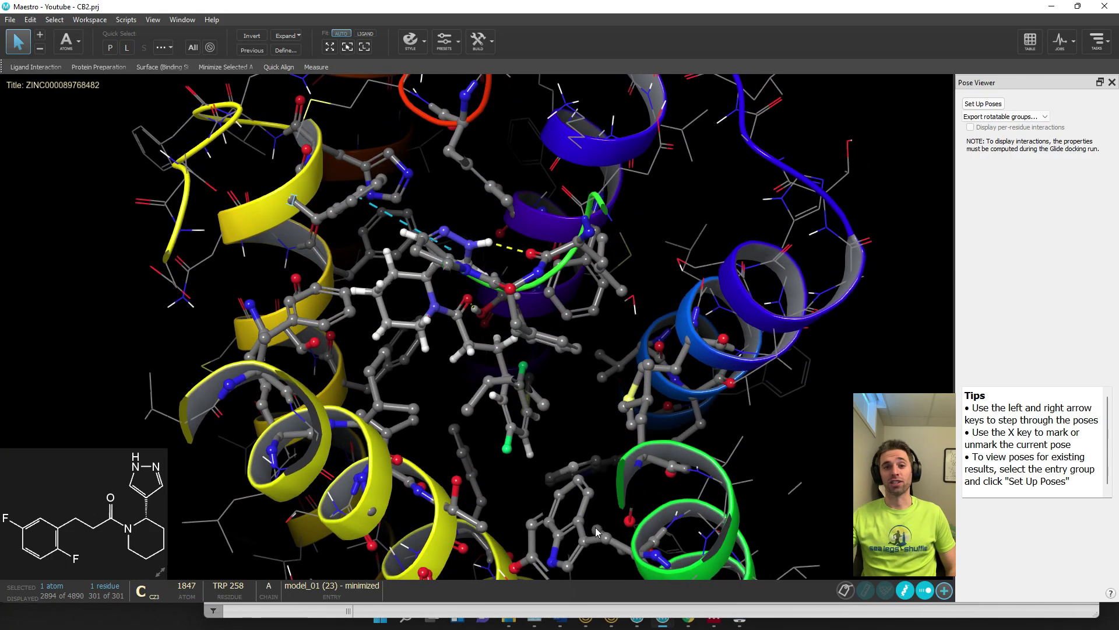
pyautogui.click(925, 590)
pyautogui.click(767, 574)
pyautogui.moveTo(769, 420); pyautogui.dragTo(740, 454, button='middle')
pyautogui.moveTo(715, 514); pyautogui.dragTo(714, 447, button='middle')
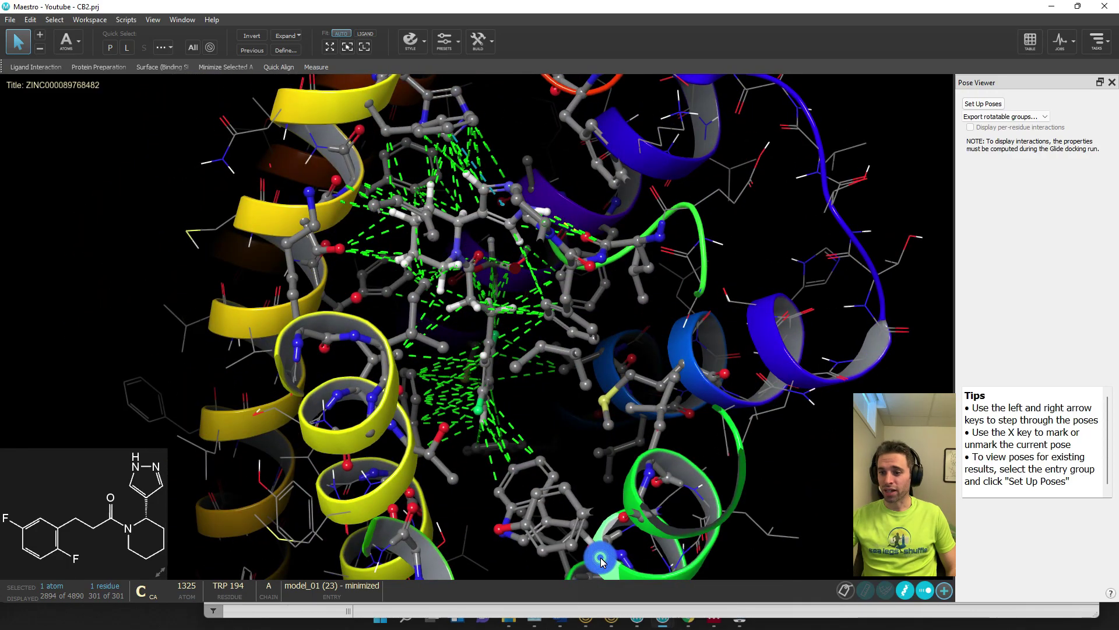
pyautogui.moveTo(608, 495); pyautogui.dragTo(541, 448, button='middle')
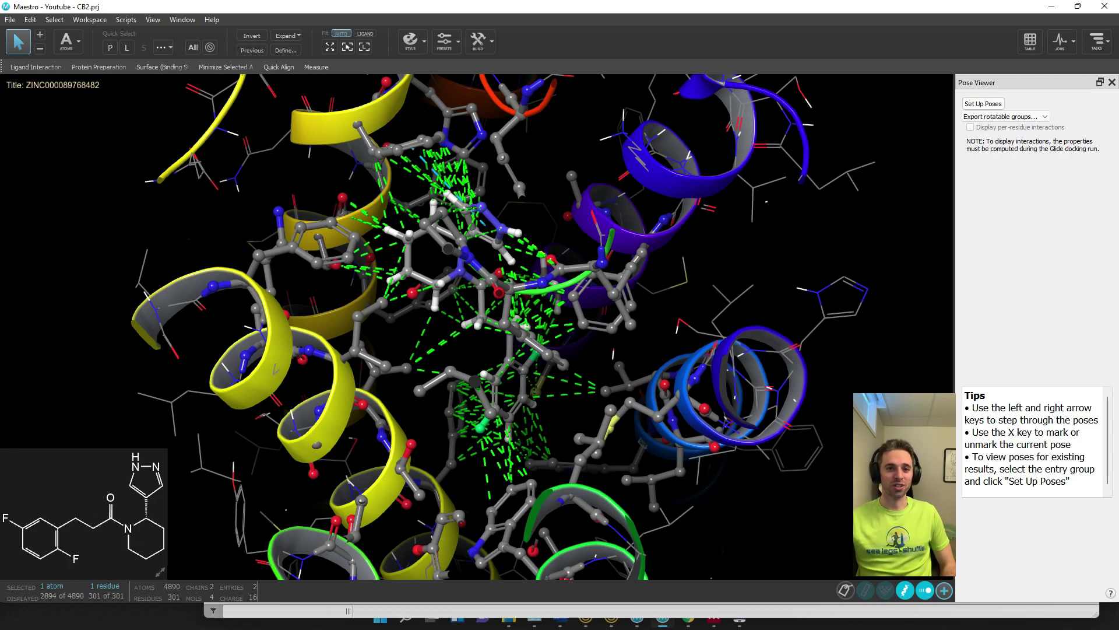
# Step: Step forward three poses and enlarge the 2-D ligand sketch
pyautogui.press('Right')
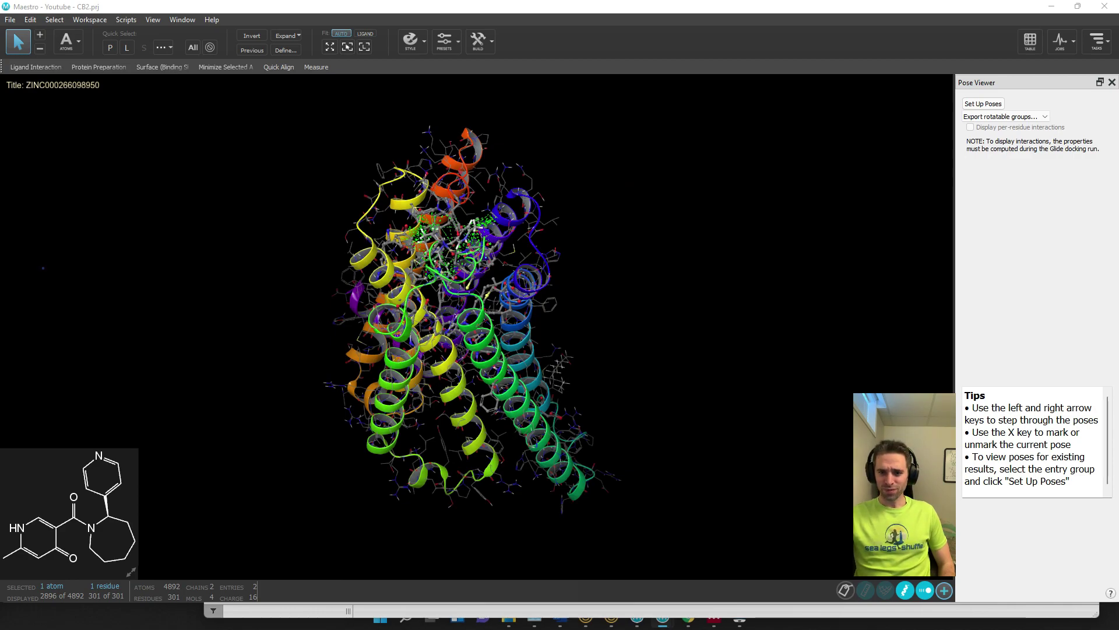
pyautogui.press('Right')
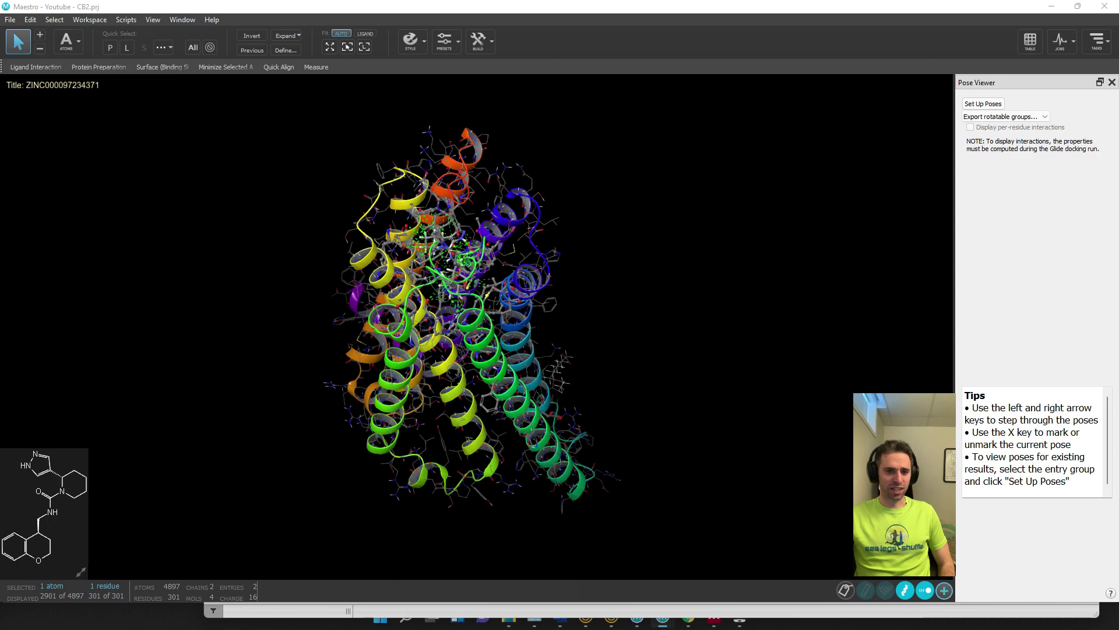
pyautogui.press('Right')
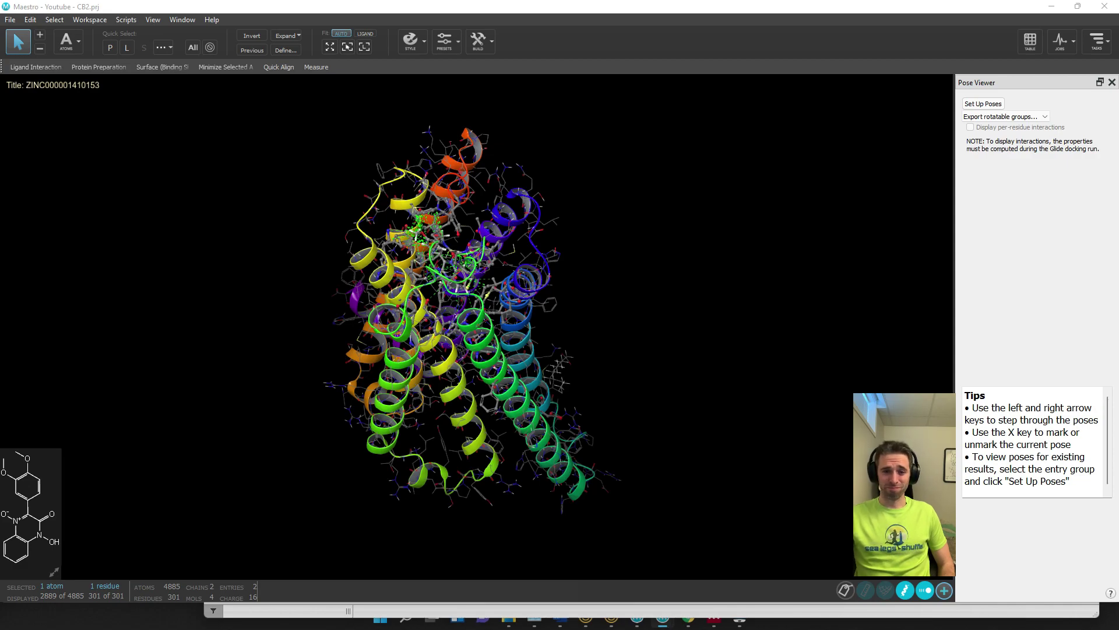
pyautogui.click(56, 570)
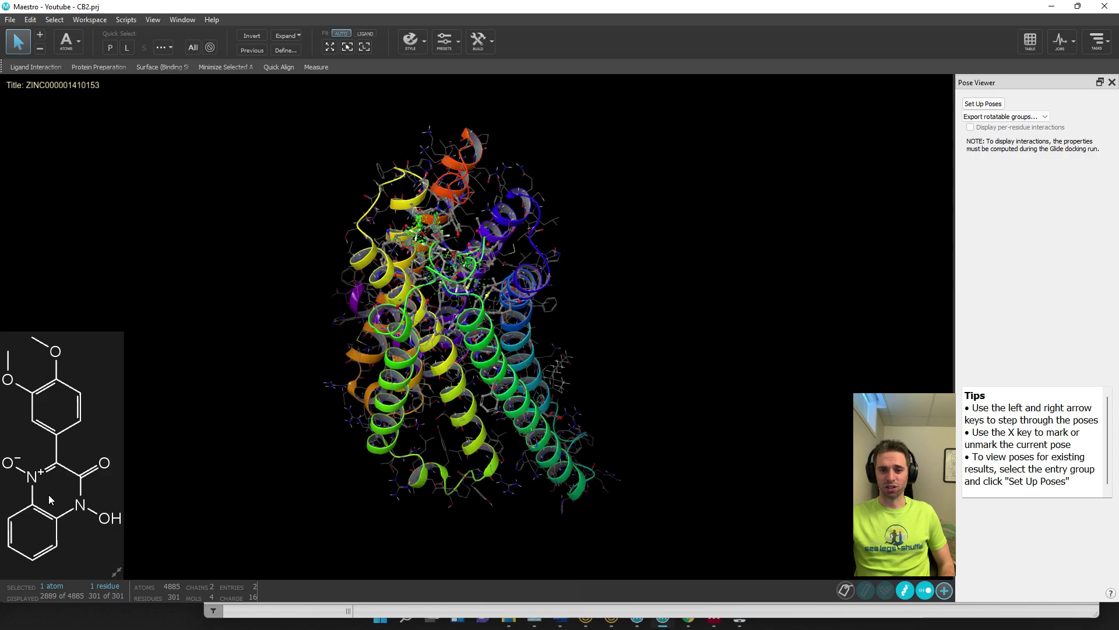
pyautogui.press('Right')
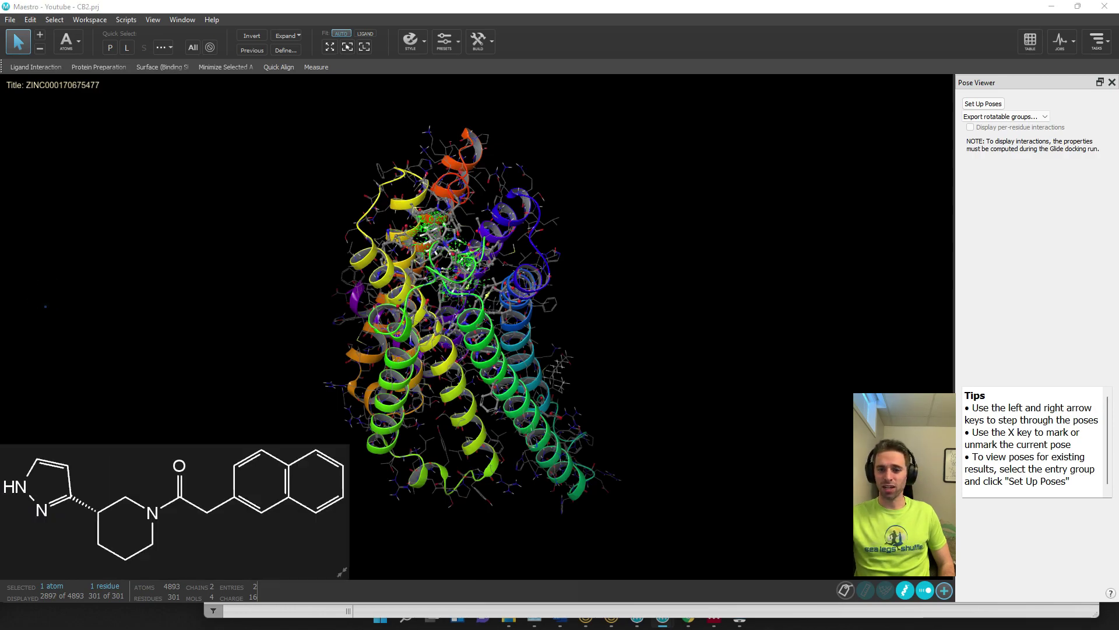
pyautogui.press('Right')
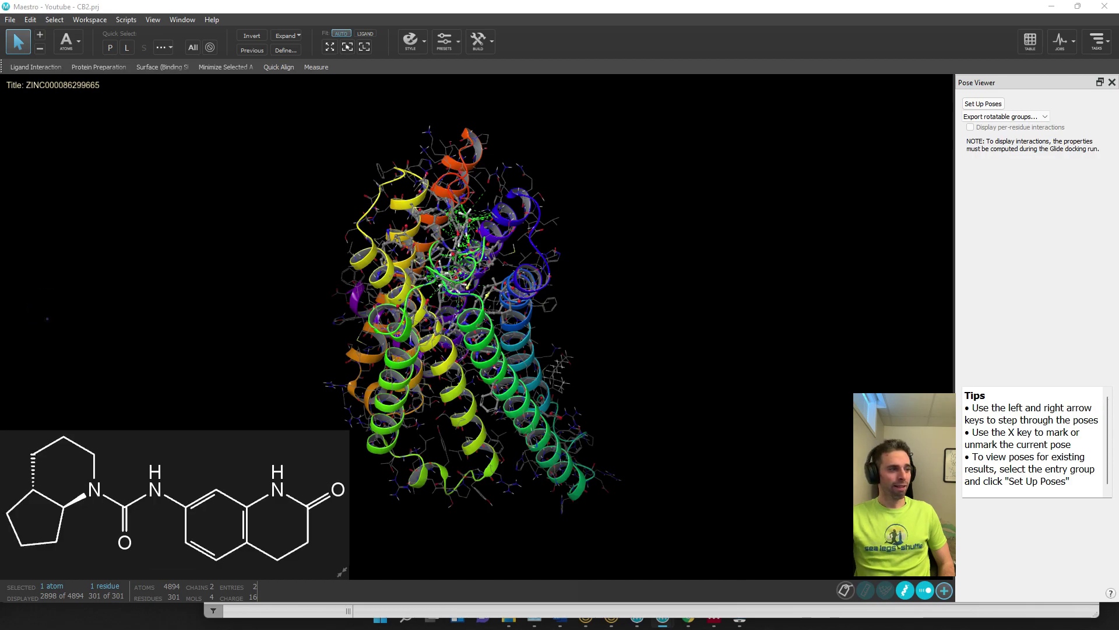
pyautogui.press('Right')
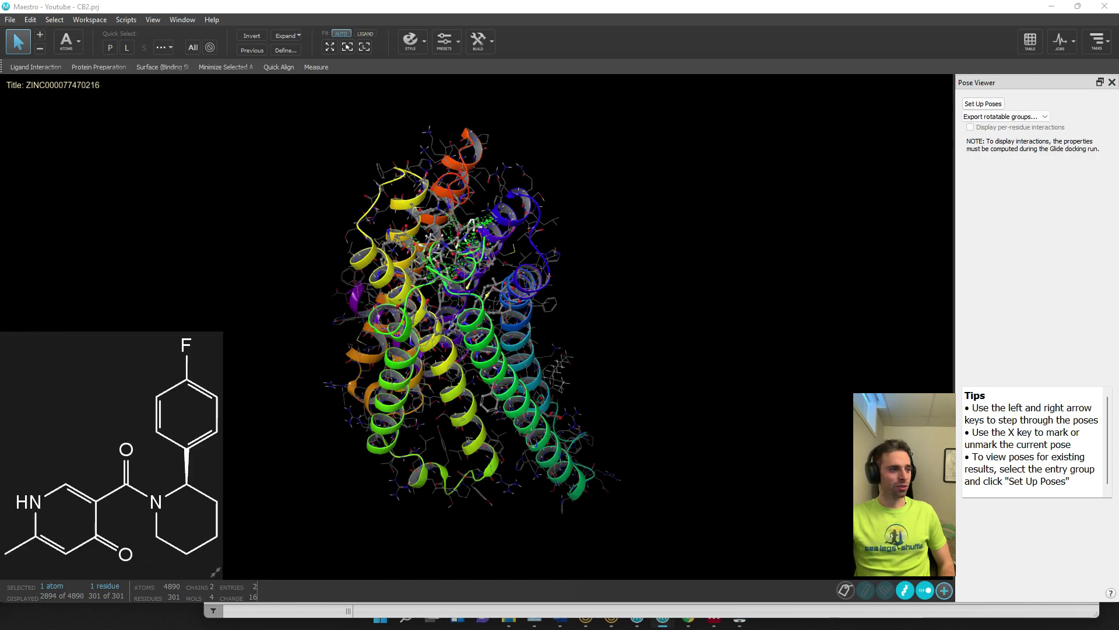
pyautogui.press('Right')
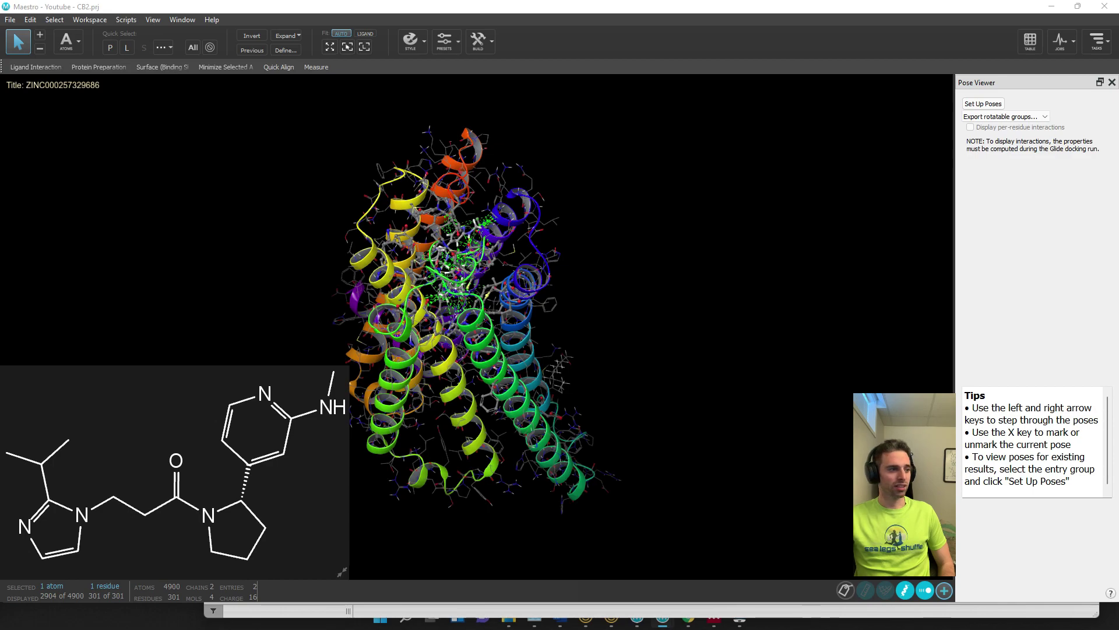
pyautogui.press('Right')
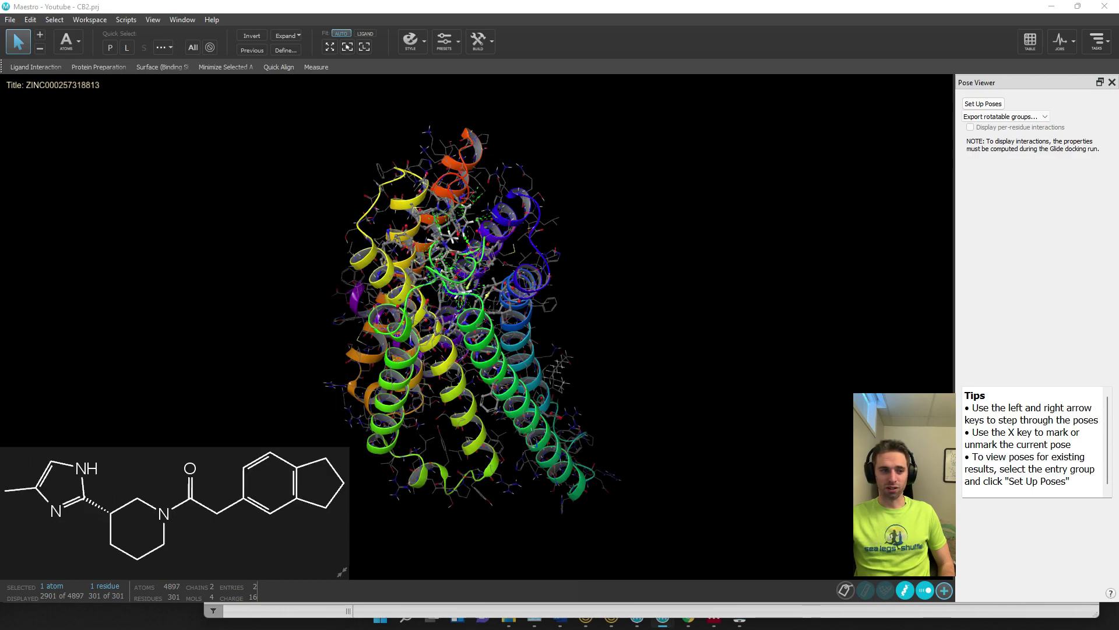
pyautogui.press('Right')
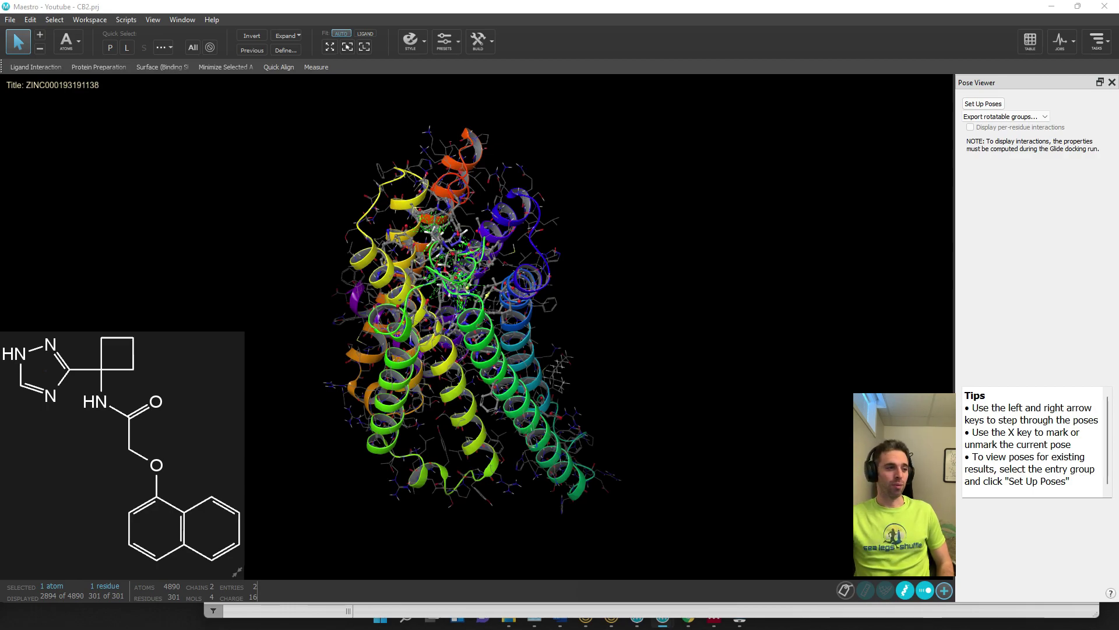
pyautogui.press('Right')
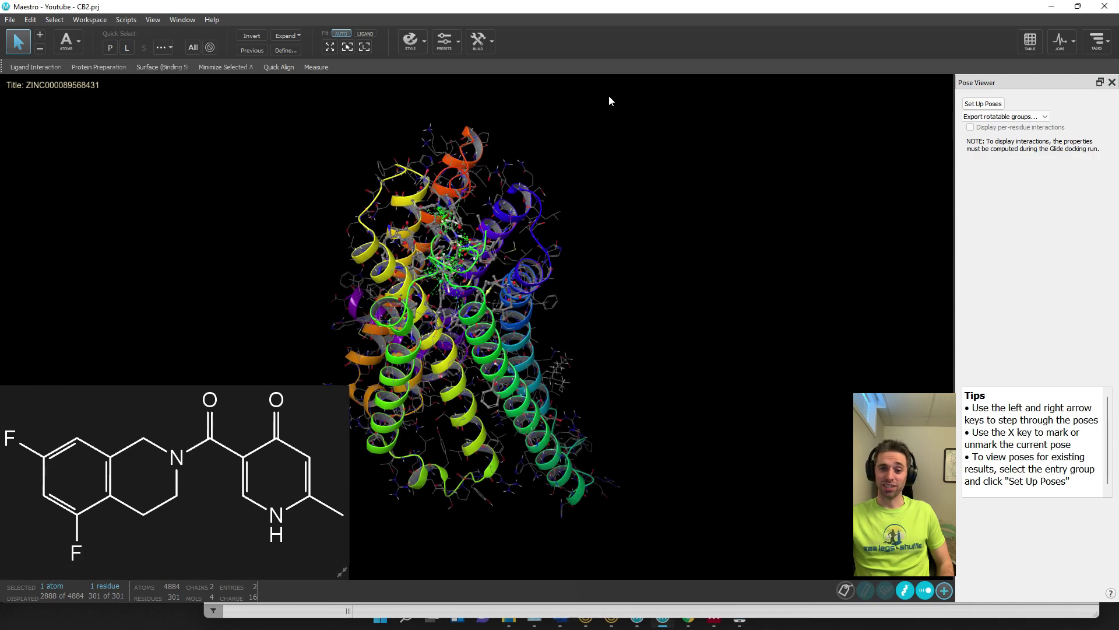
pyautogui.click(365, 48)
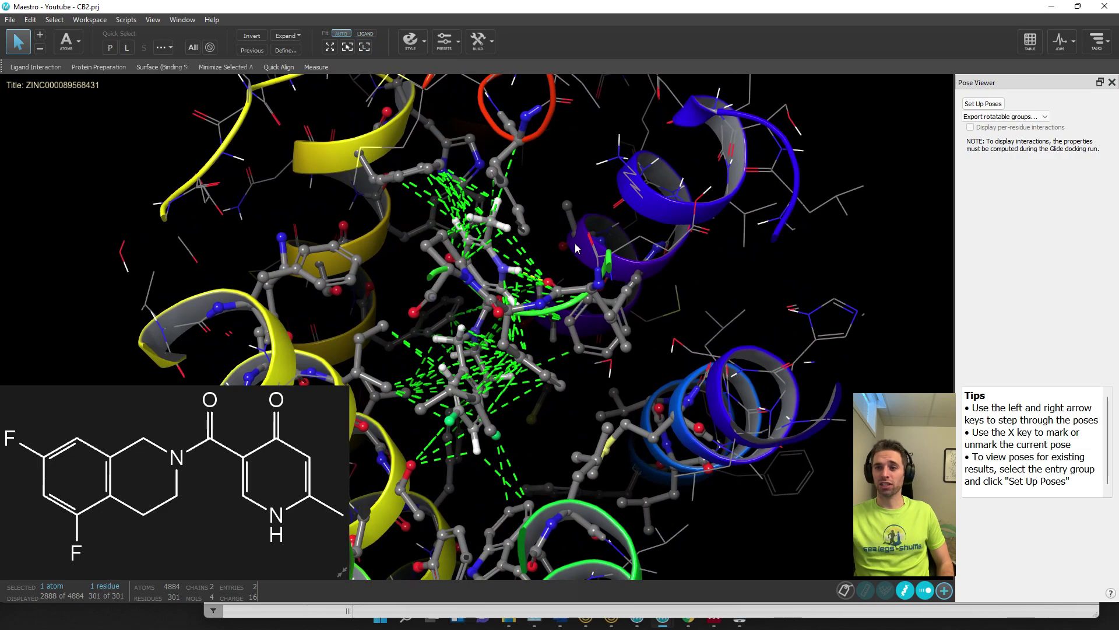
pyautogui.click(925, 590)
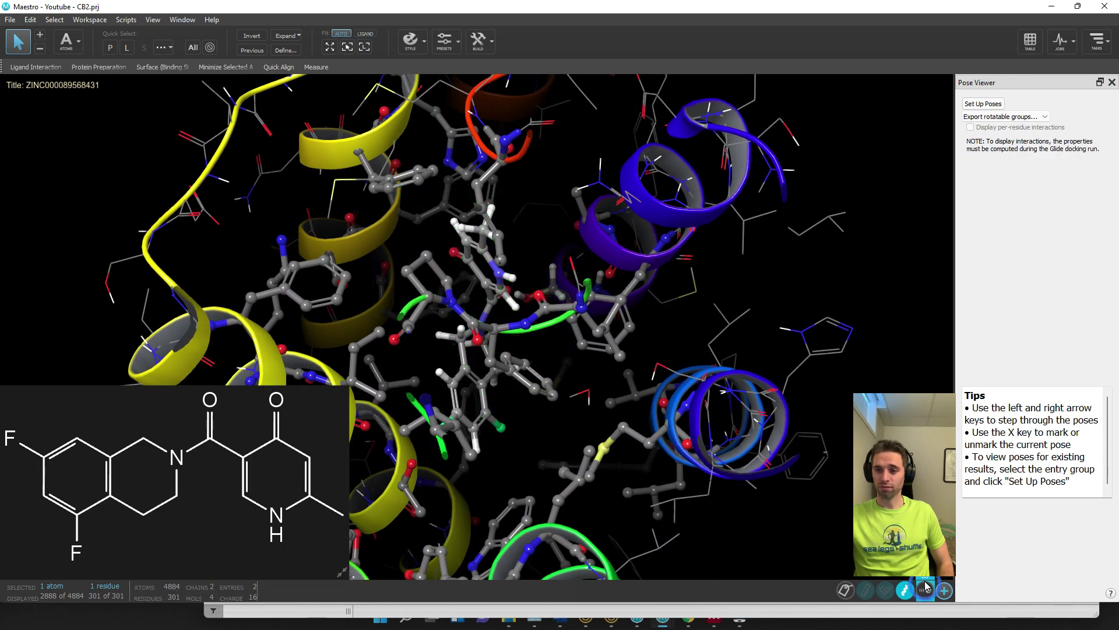
pyautogui.click(926, 590)
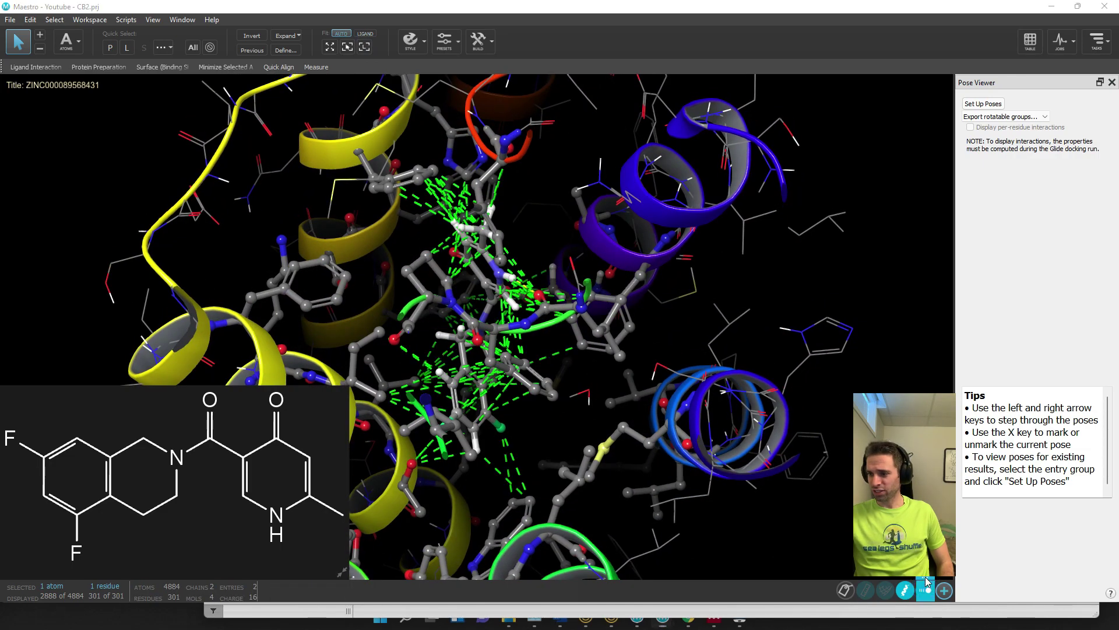
pyautogui.moveTo(925, 590)
pyautogui.click(766, 569)
pyautogui.moveTo(774, 240); pyautogui.dragTo(530, 429, button='middle')
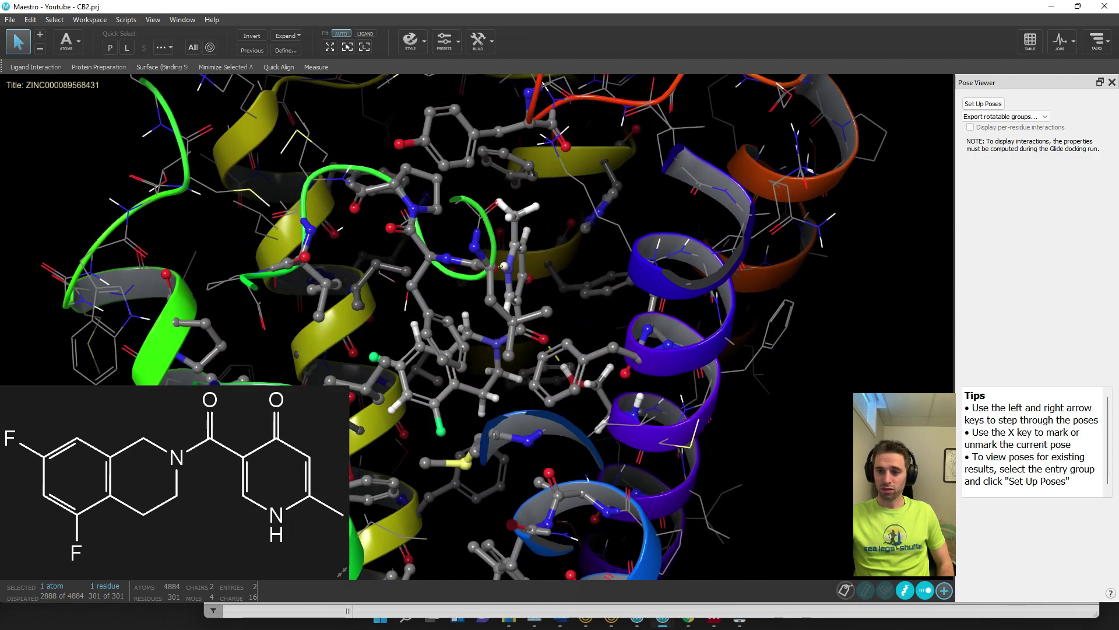
pyautogui.press('Right')
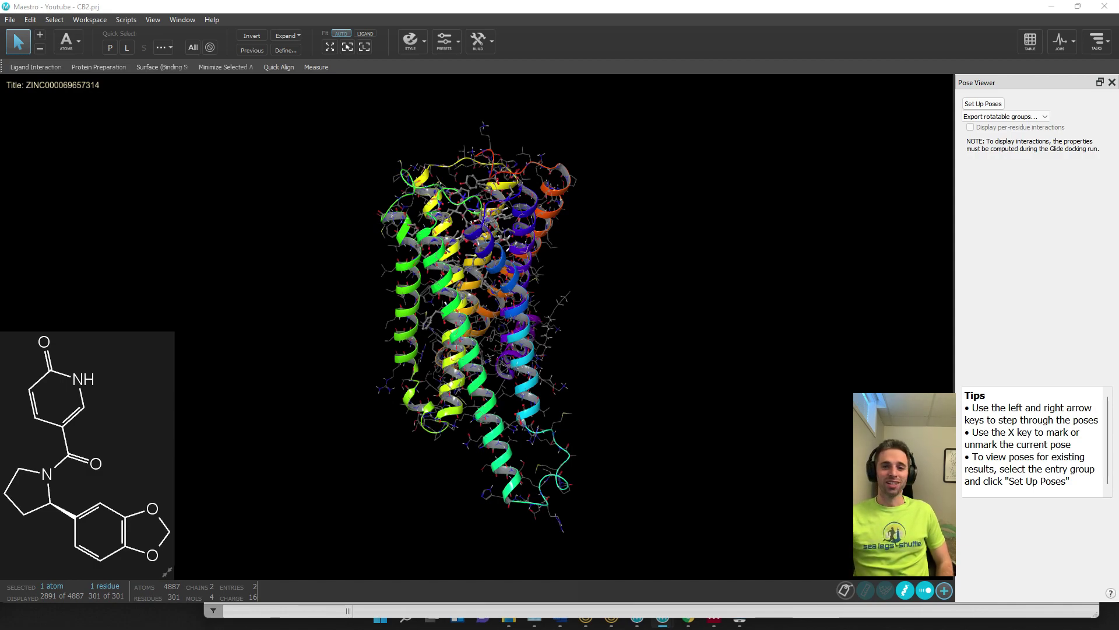
pyautogui.press('Right')
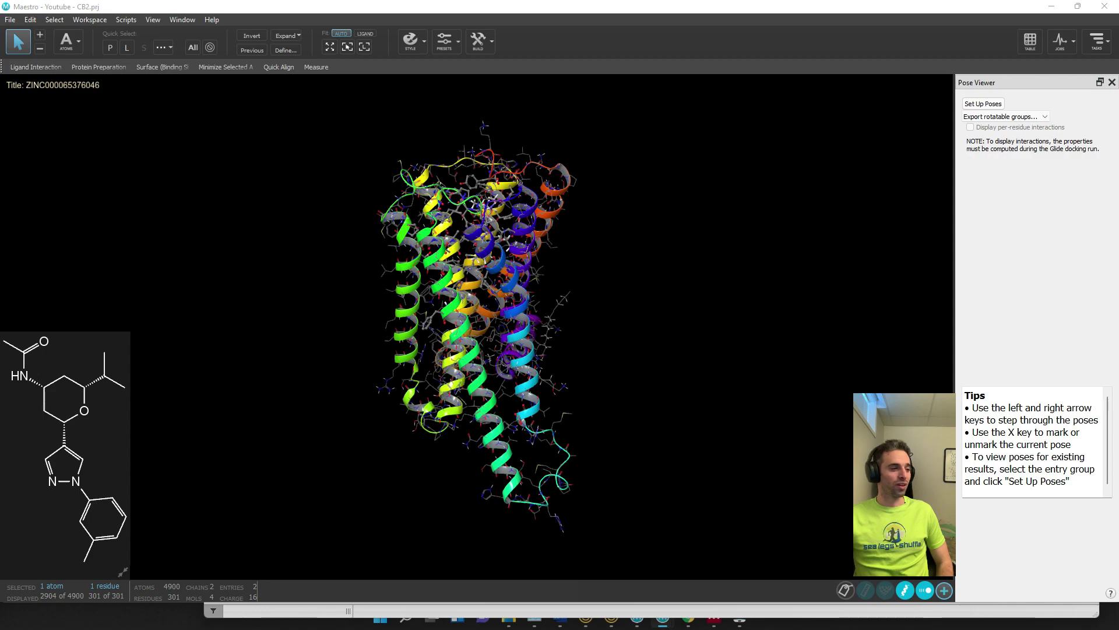
pyautogui.press('Right')
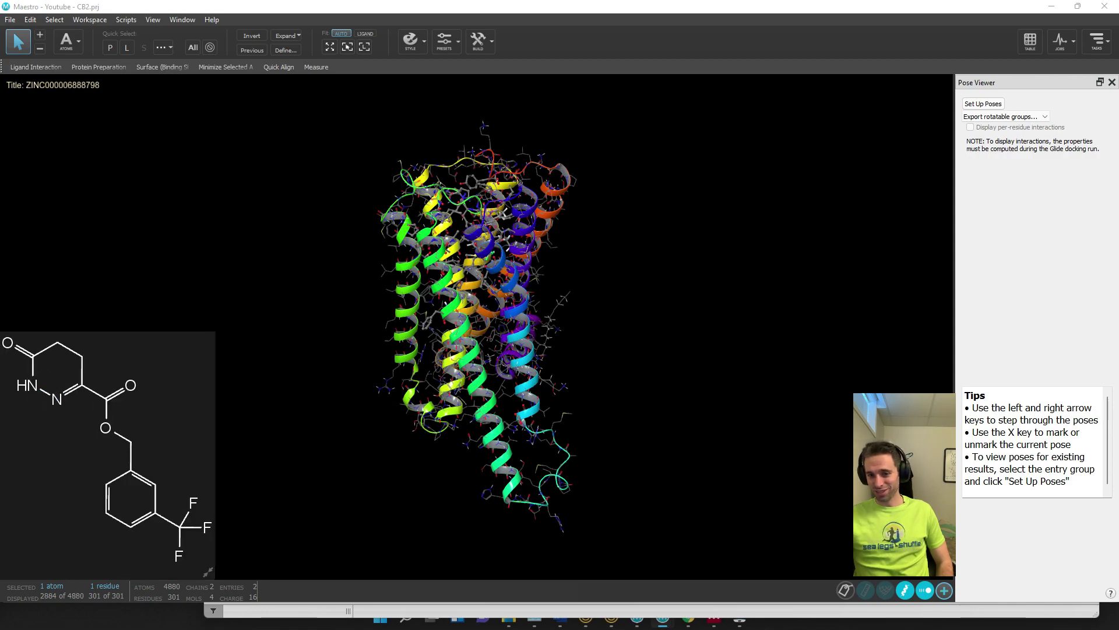
pyautogui.press('Left')
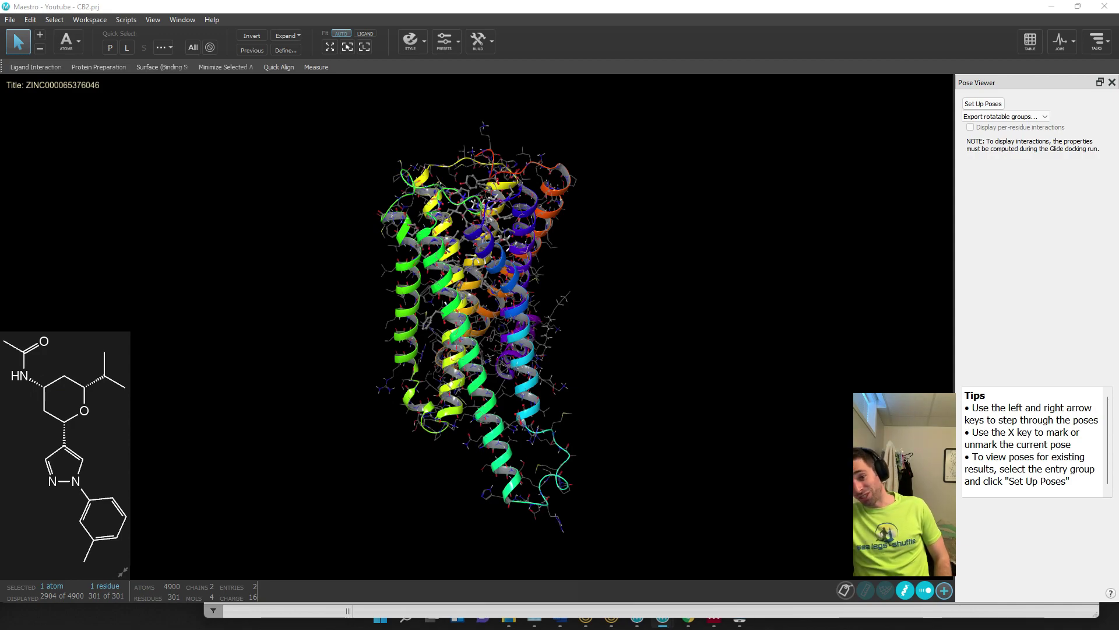
pyautogui.press('Right')
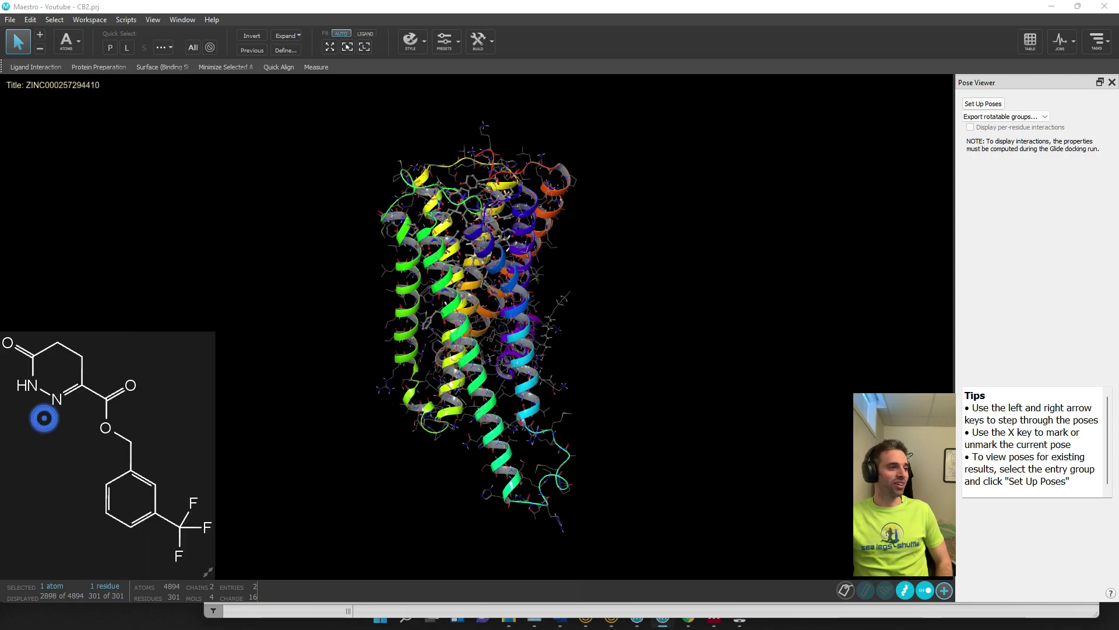
pyautogui.press('Right')
pyautogui.press('Right')
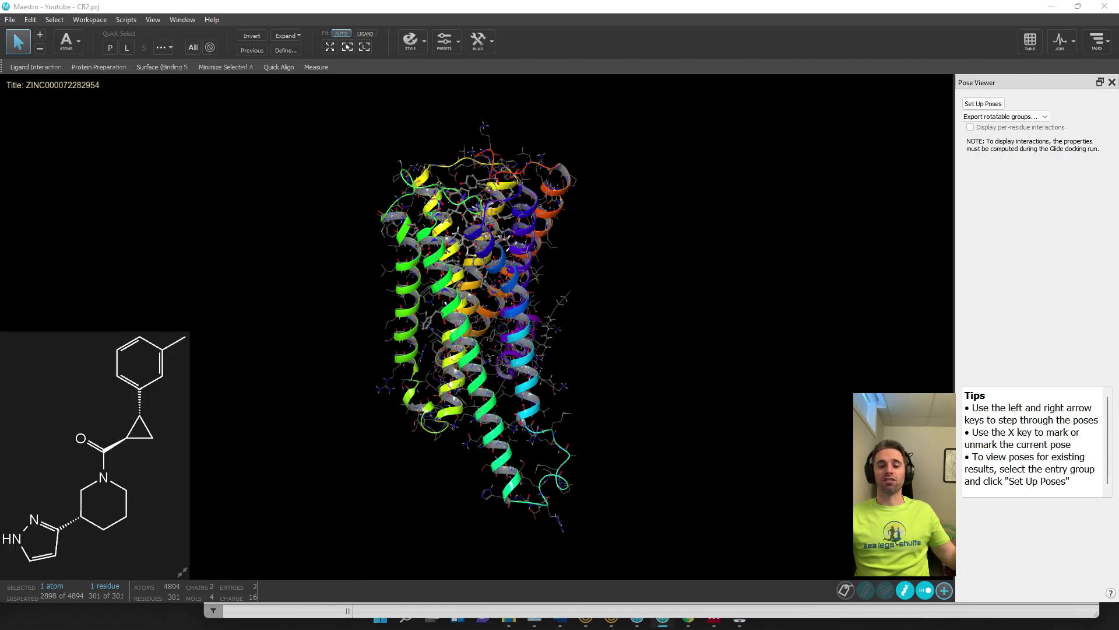
pyautogui.press('Right')
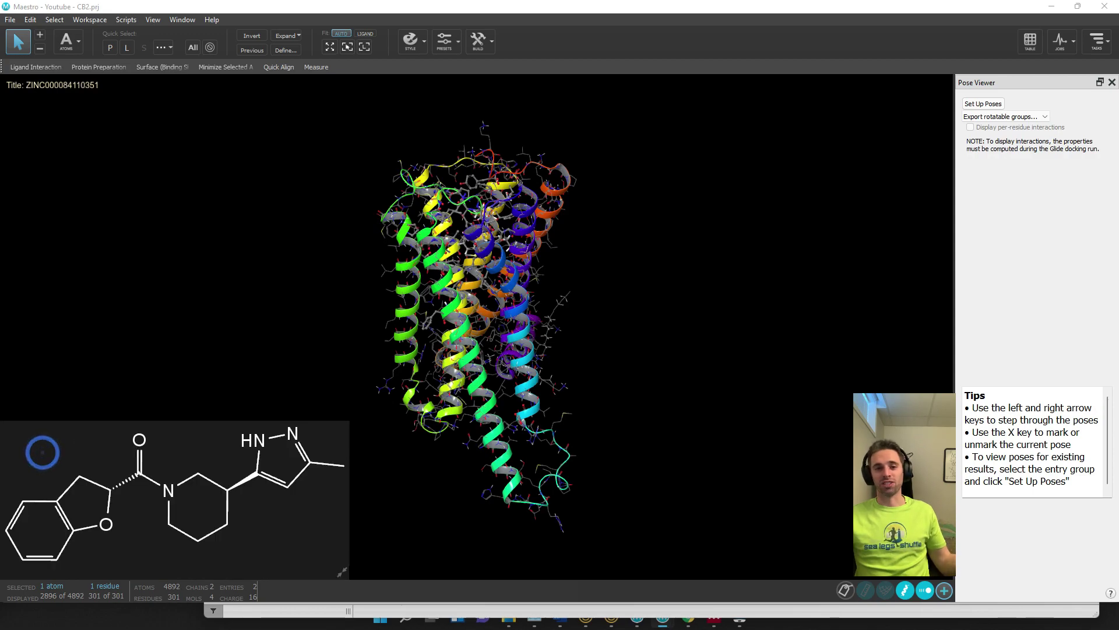
pyautogui.press('Right')
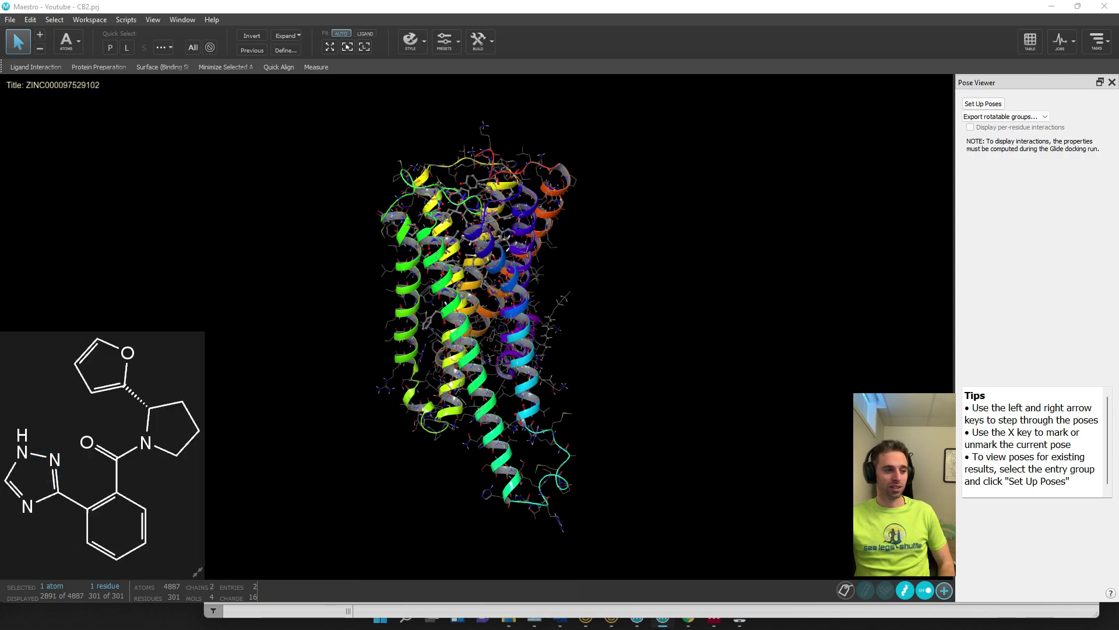
pyautogui.press('Right')
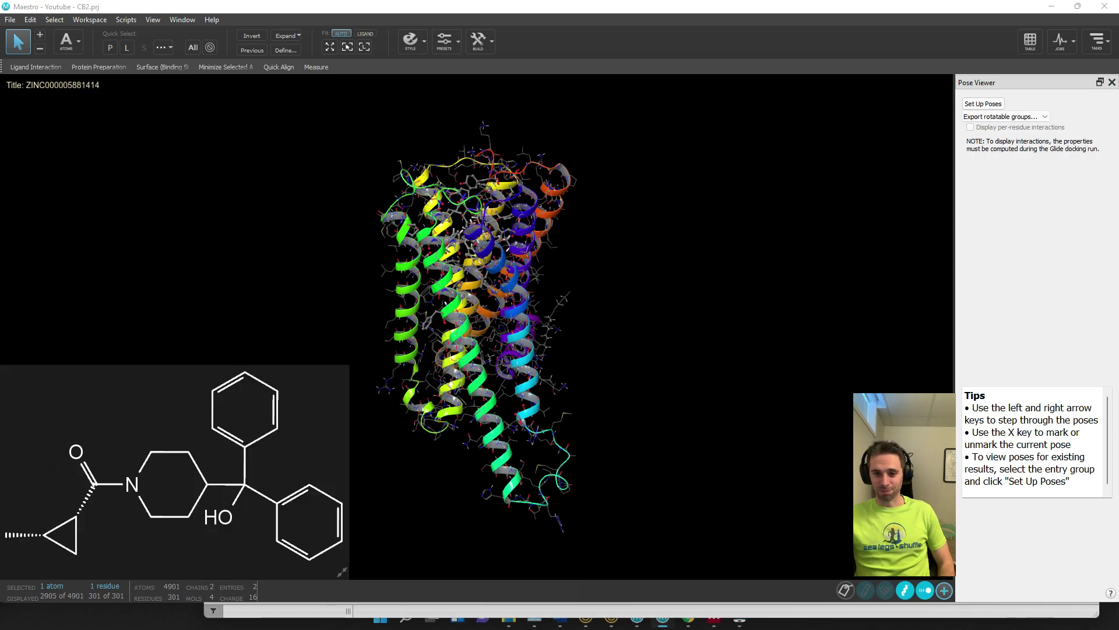
pyautogui.press('Right')
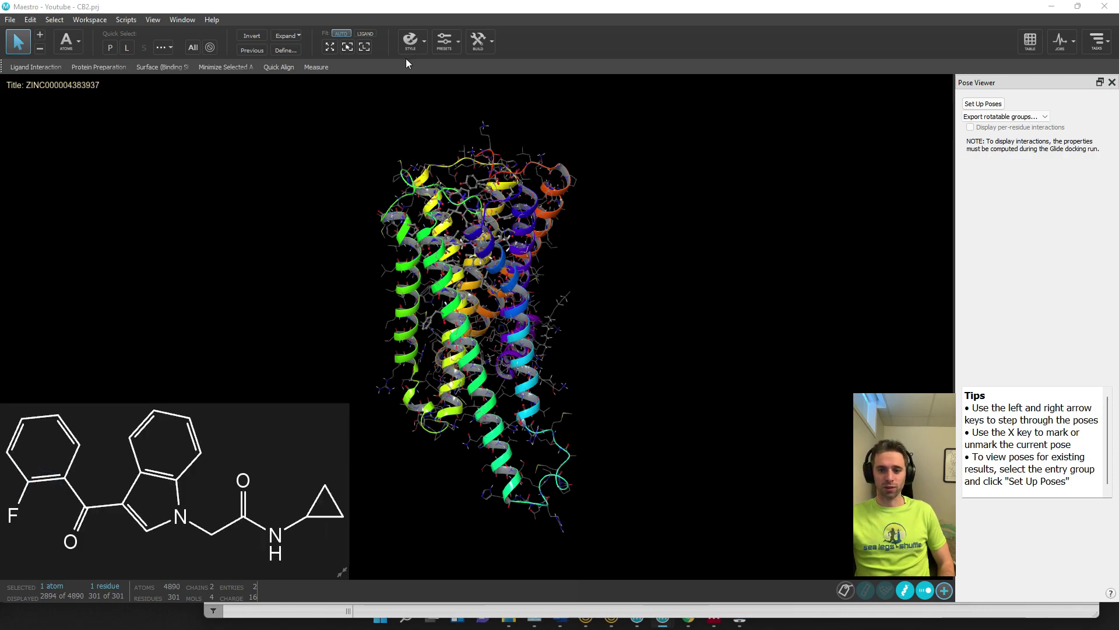
pyautogui.click(366, 49)
pyautogui.moveTo(563, 242); pyautogui.dragTo(491, 302, button='middle')
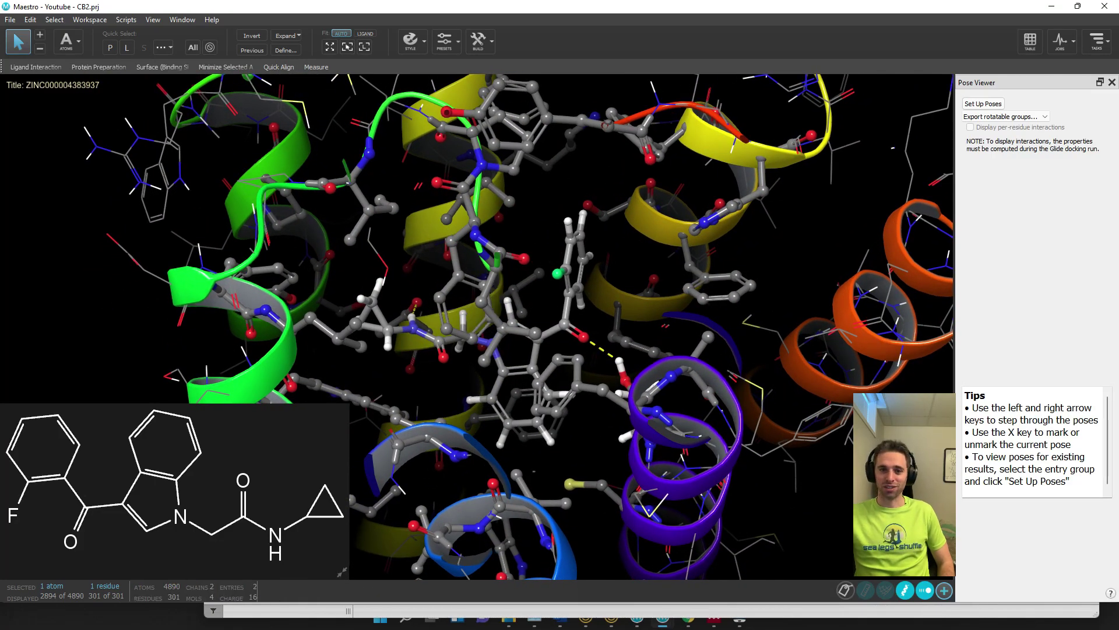
pyautogui.press('Right')
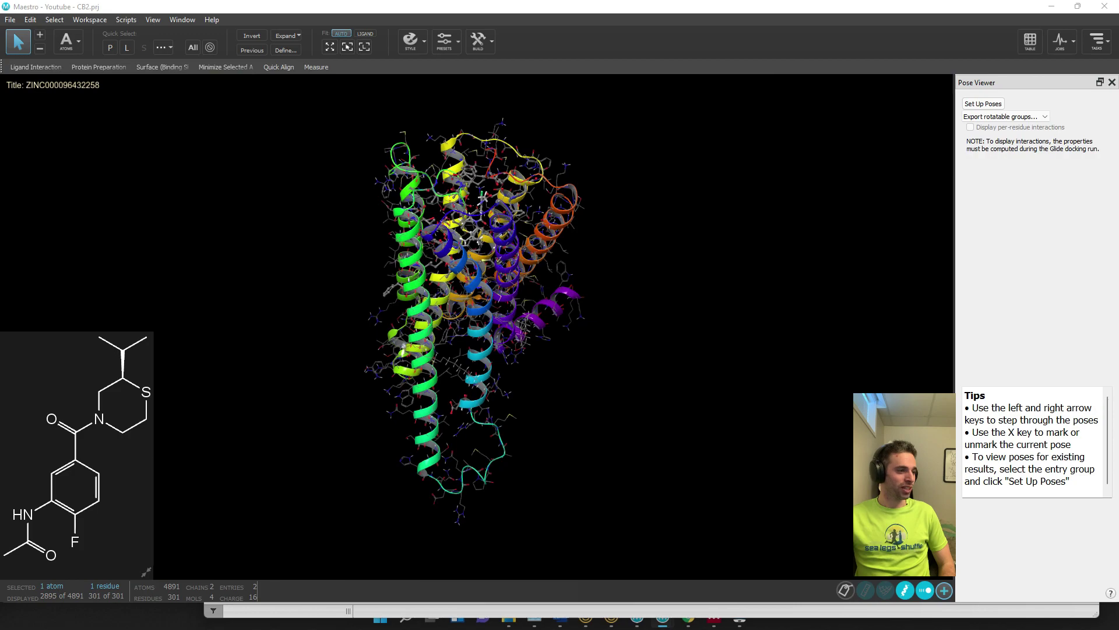
pyautogui.press('Right')
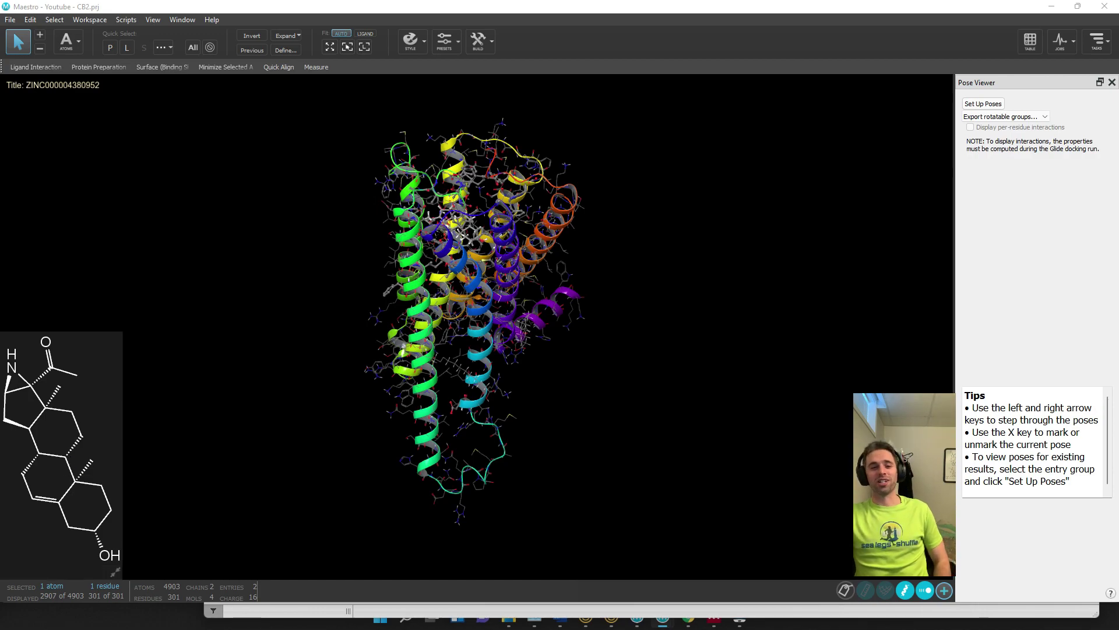
# Step: Advance two more poses from the pose list, then step back one
pyautogui.click(46, 417)
pyautogui.press('Right')
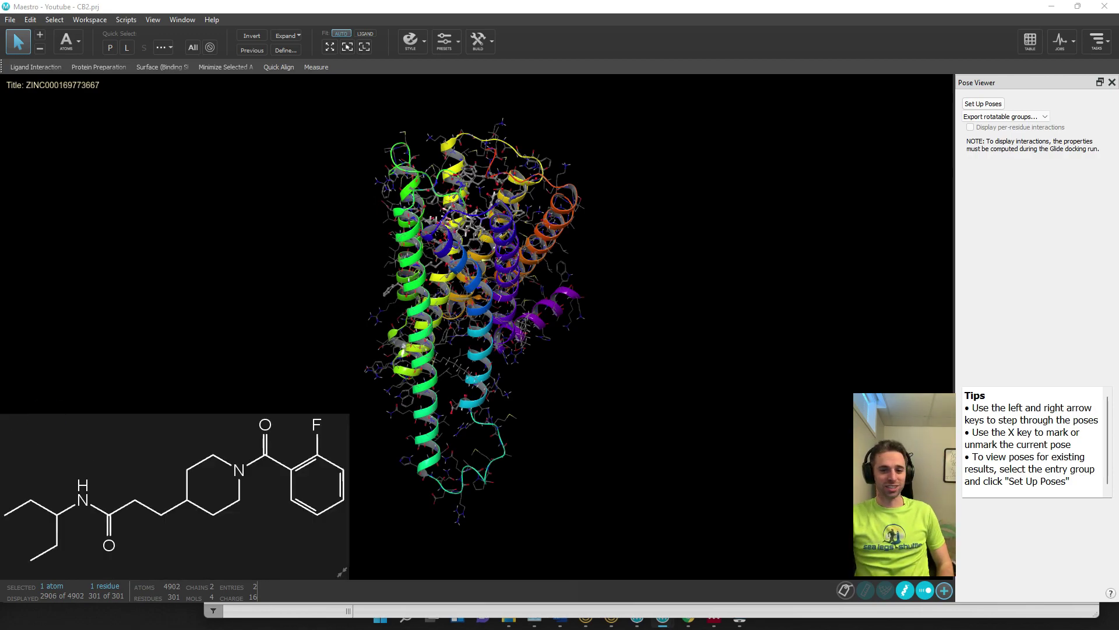
pyautogui.click(47, 430)
pyautogui.press('Right')
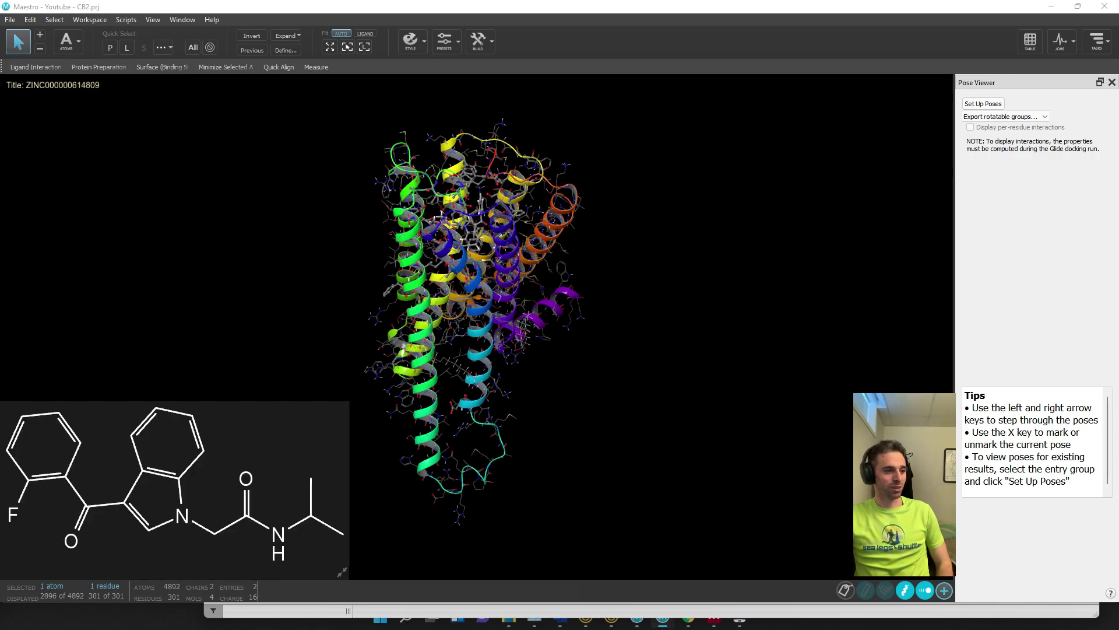
pyautogui.click(42, 422)
pyautogui.press('Left')
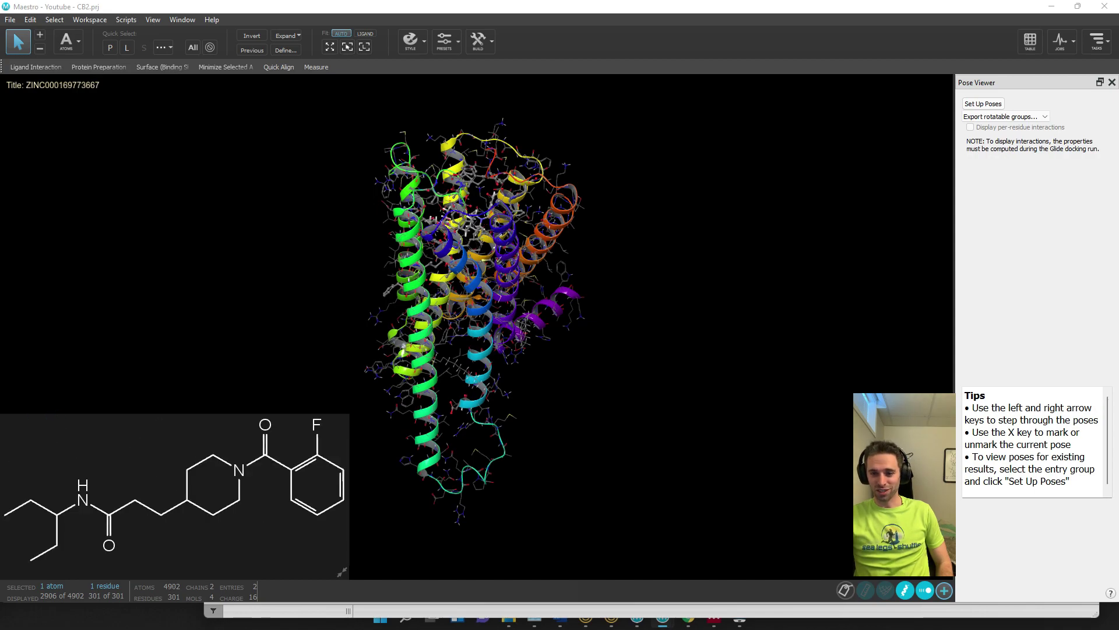
pyautogui.click(46, 431)
pyautogui.press('Right')
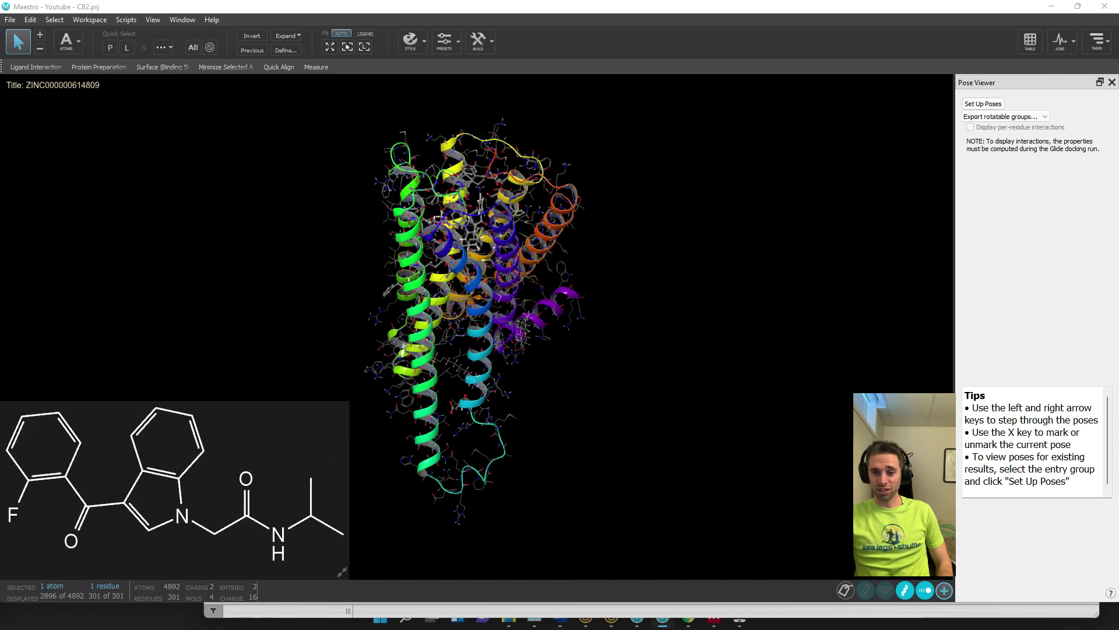
pyautogui.click(45, 445)
pyautogui.press('Right')
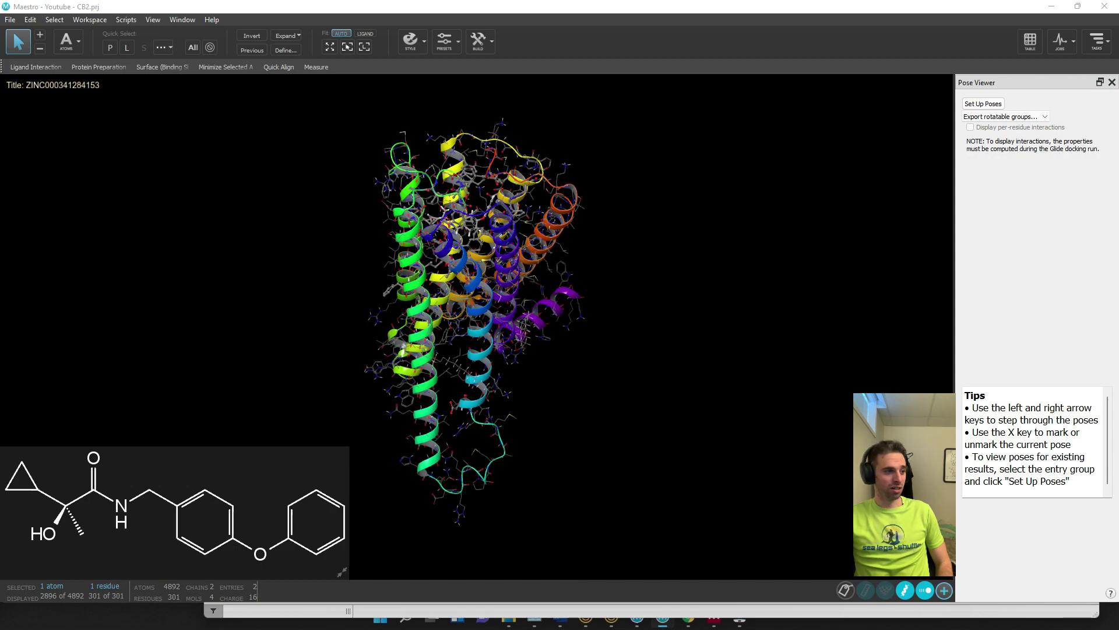
pyautogui.click(45, 458)
pyautogui.press('Right')
pyautogui.click(46, 468)
pyautogui.press('Right')
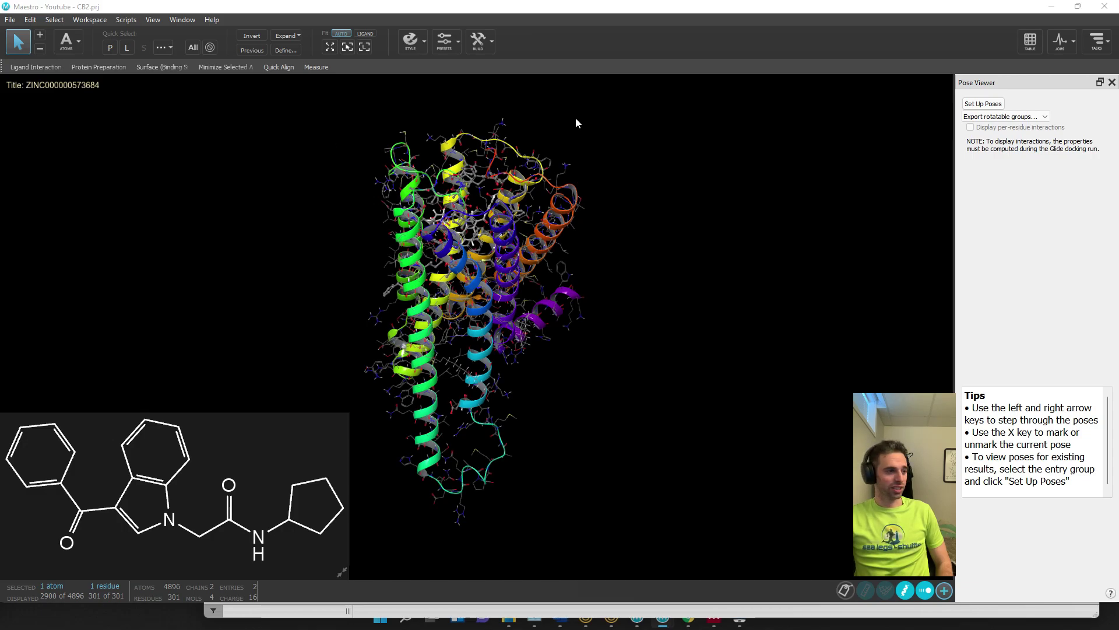
# Step: Zoom onto the current docked ligand, rotate the pocket and show the interaction display options
pyautogui.click(363, 47)
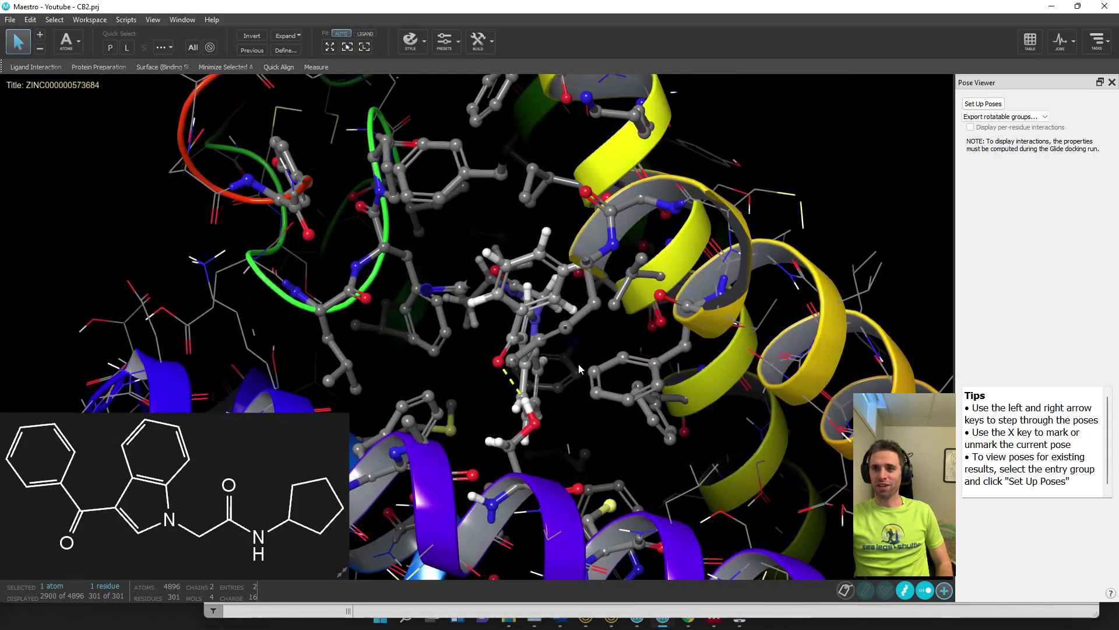
pyautogui.moveTo(579, 369); pyautogui.dragTo(642, 373, button='middle')
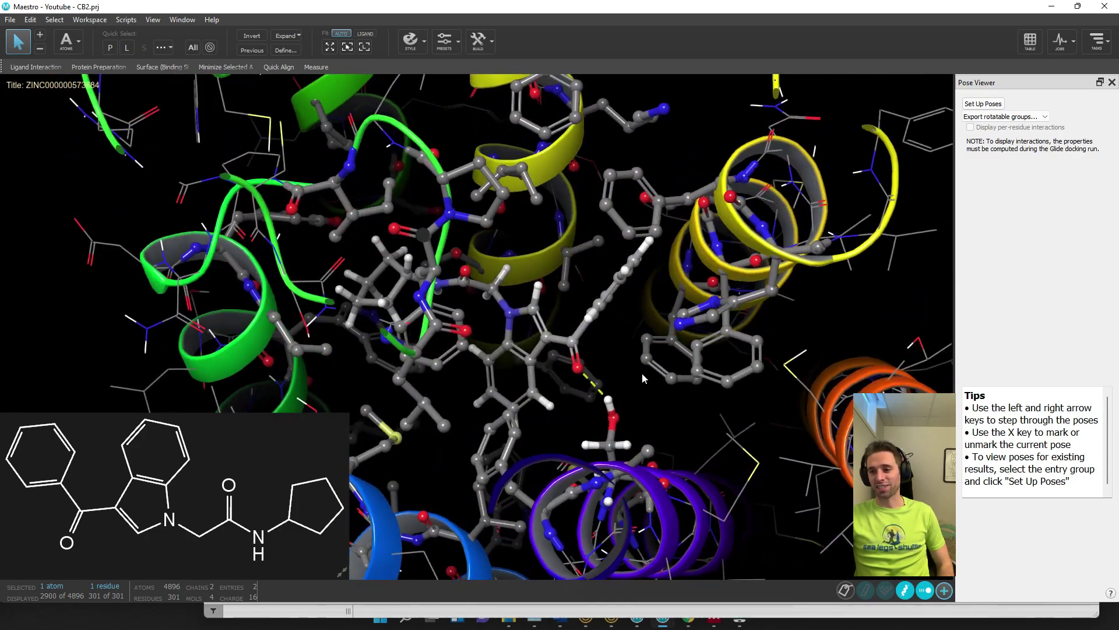
pyautogui.click(929, 582)
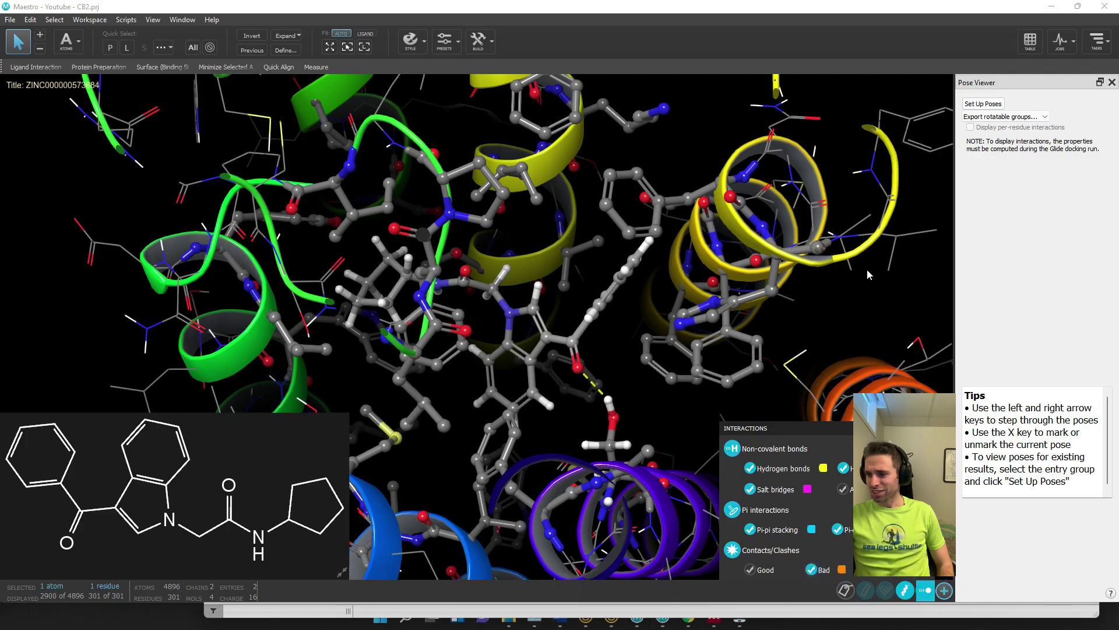
pyautogui.moveTo(867, 270); pyautogui.dragTo(860, 321, button='middle')
pyautogui.moveTo(652, 344); pyautogui.dragTo(537, 365, button='middle')
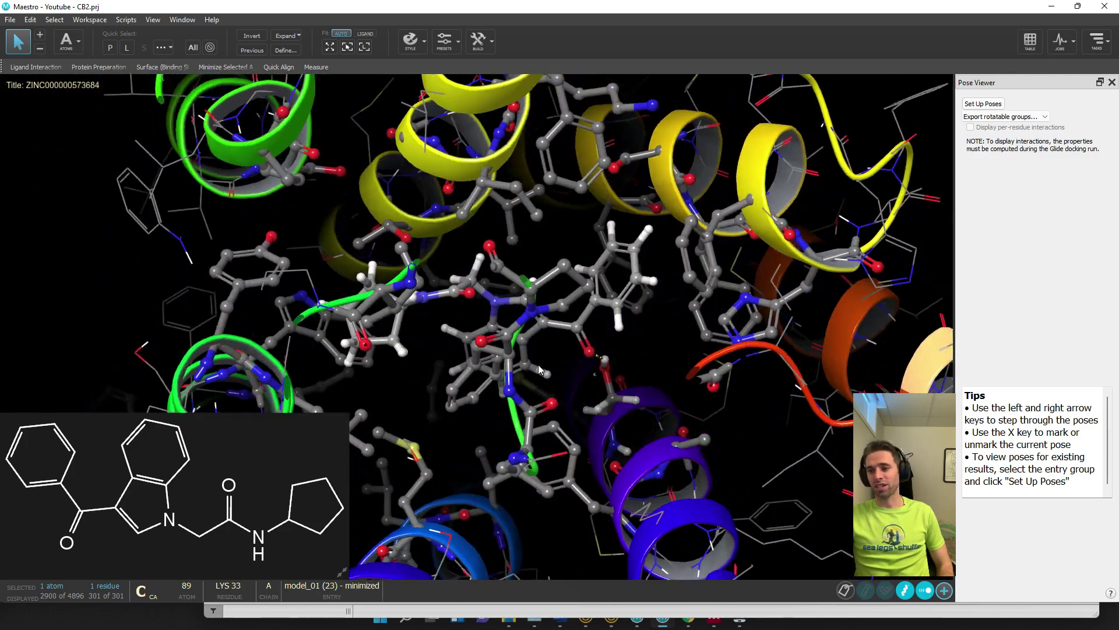
pyautogui.click(925, 590)
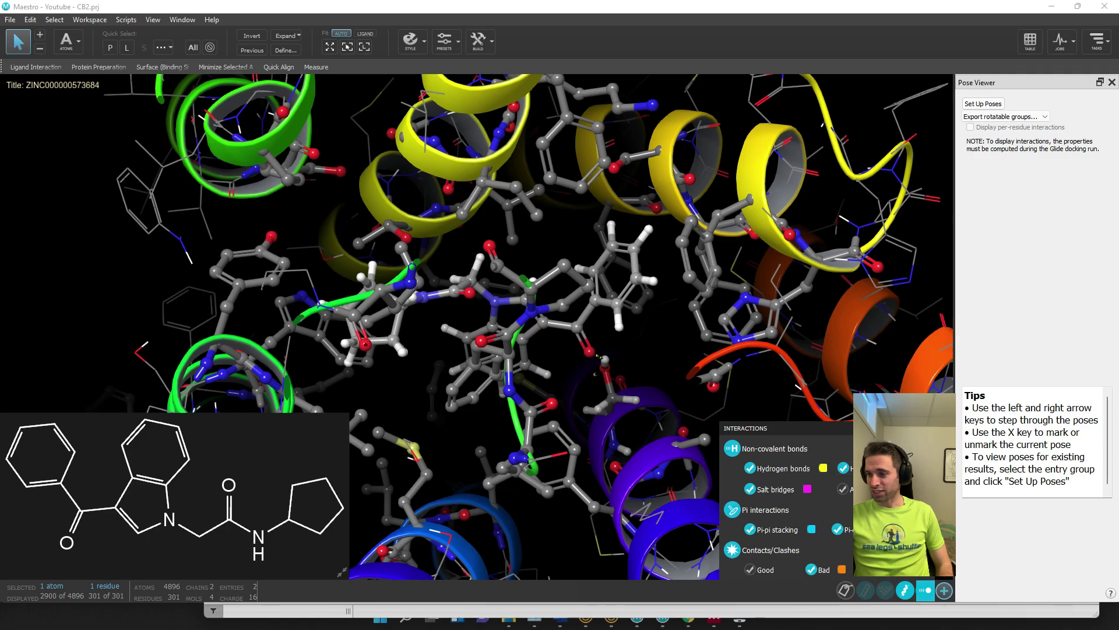
pyautogui.moveTo(755, 337); pyautogui.dragTo(767, 372, button='middle')
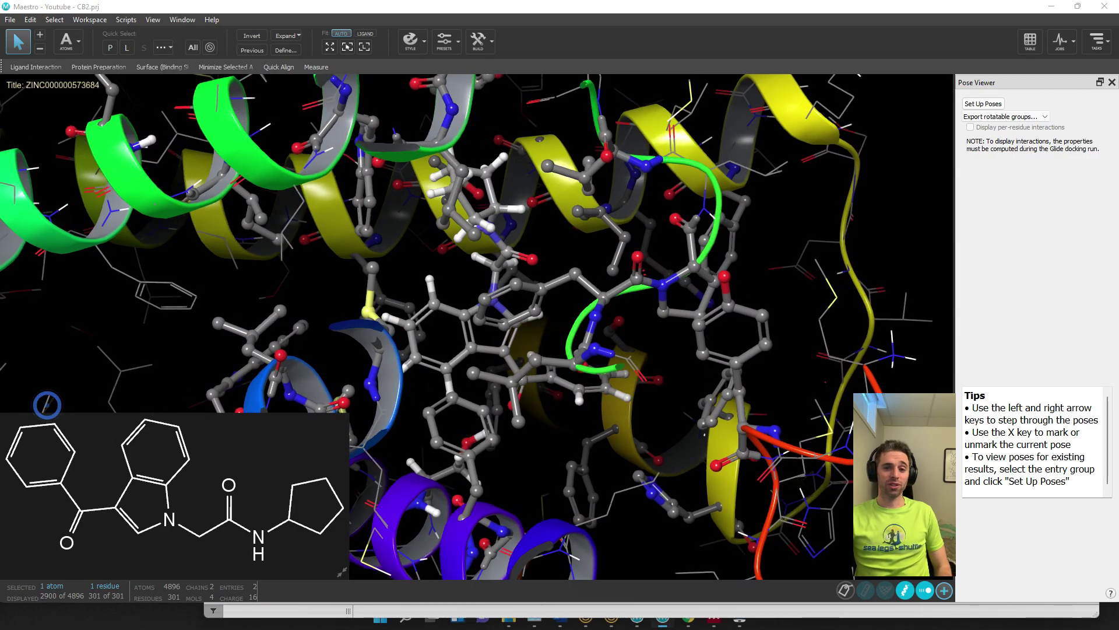
pyautogui.press('Right')
pyautogui.click(365, 46)
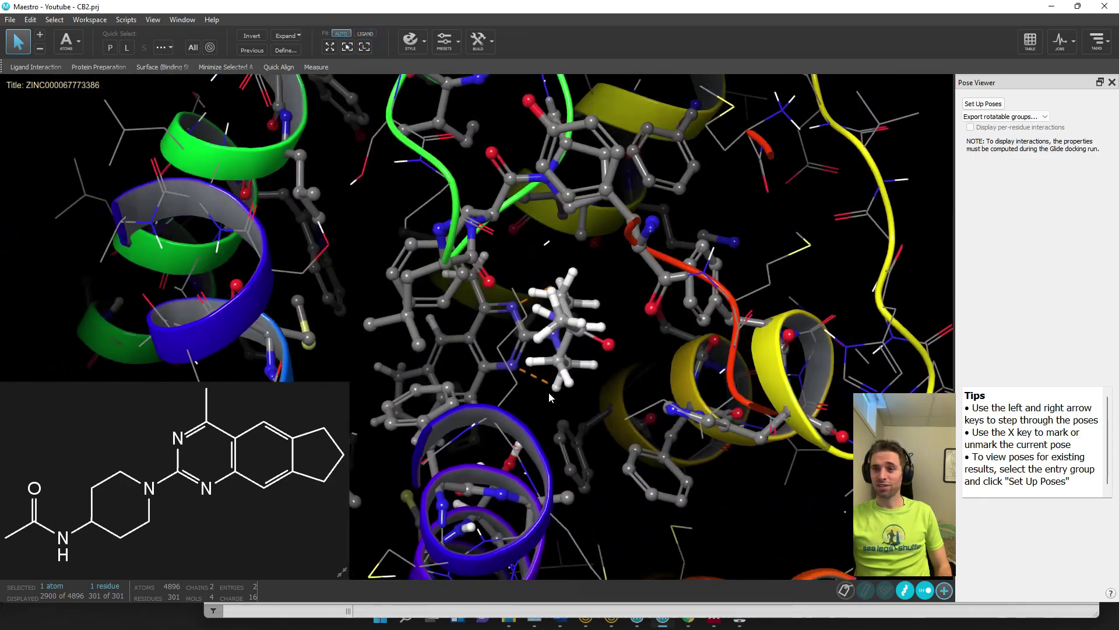
pyautogui.moveTo(549, 398); pyautogui.dragTo(569, 394, button='middle')
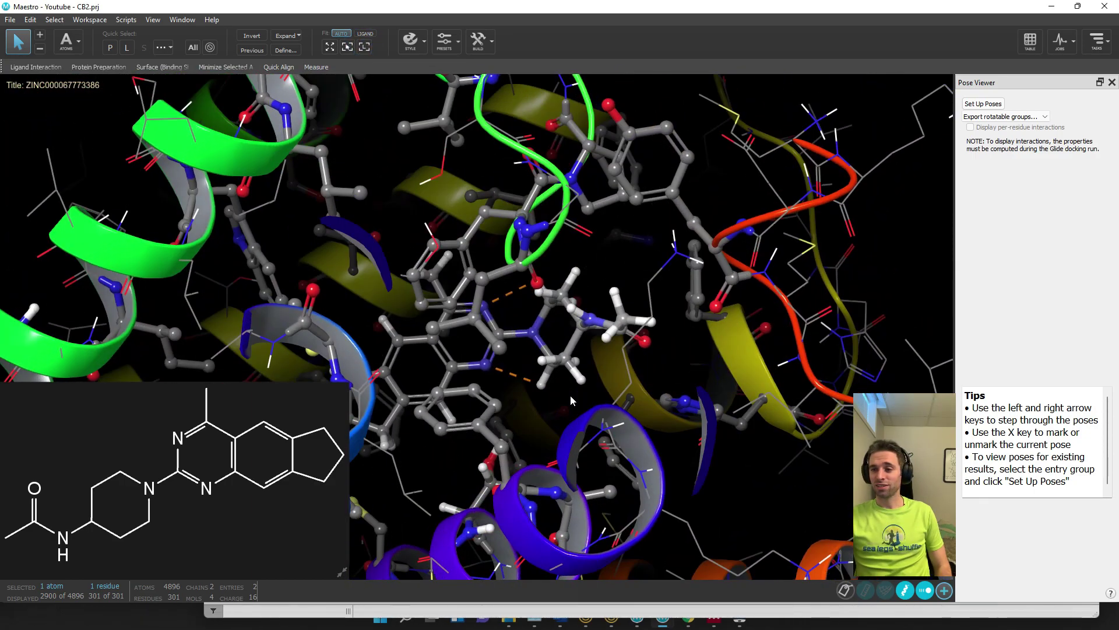
pyautogui.press('Right')
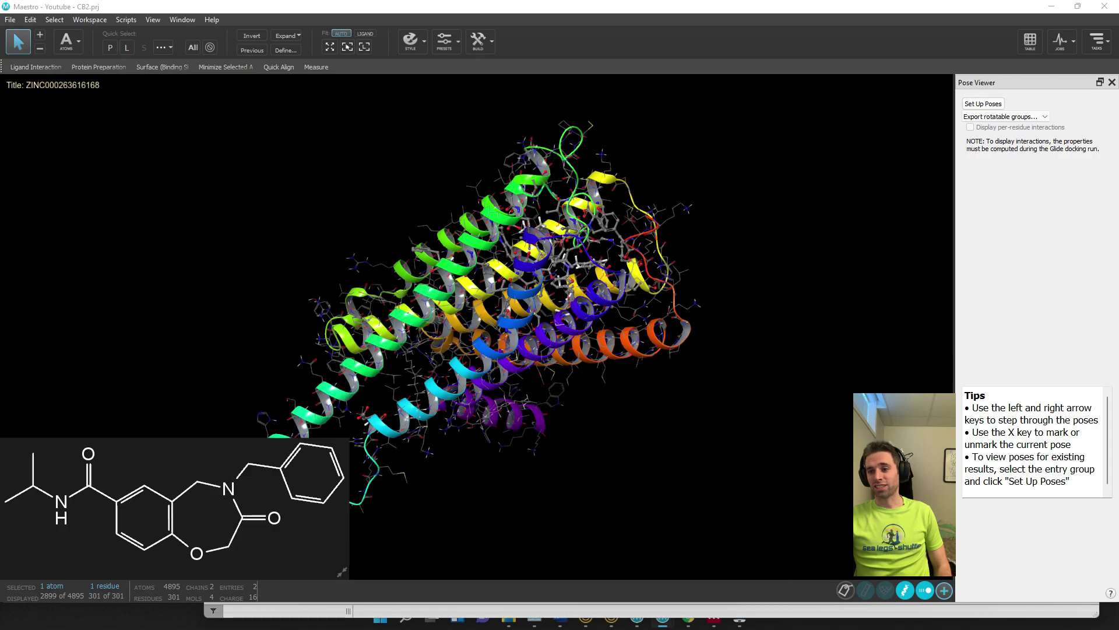
pyautogui.click(364, 46)
pyautogui.moveTo(519, 322); pyautogui.dragTo(554, 327, button='middle')
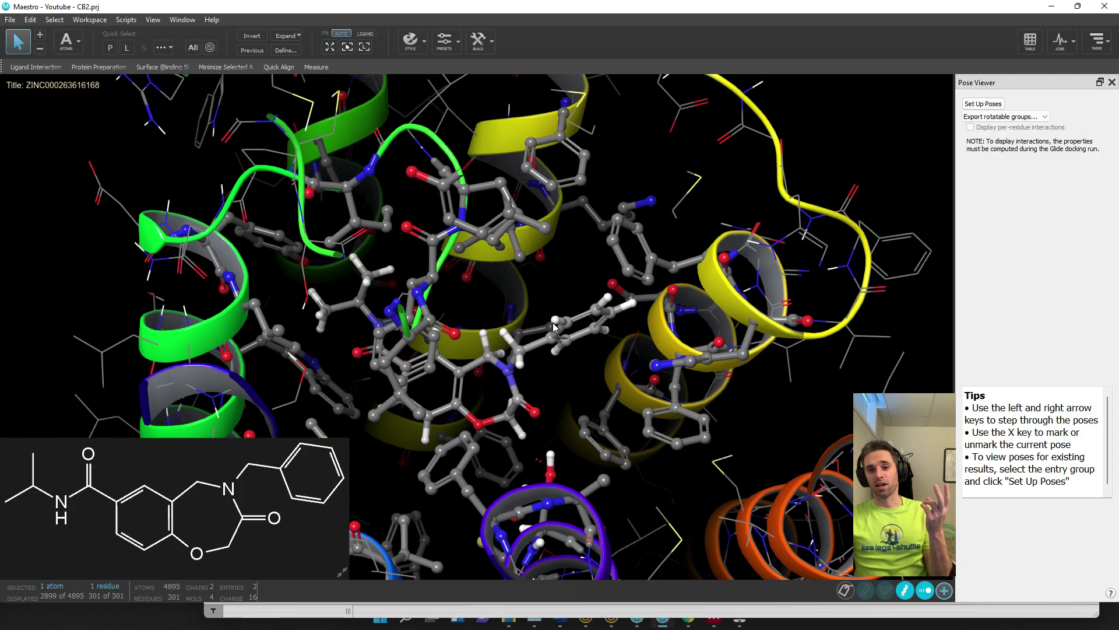
pyautogui.moveTo(554, 327); pyautogui.dragTo(548, 317, button='middle')
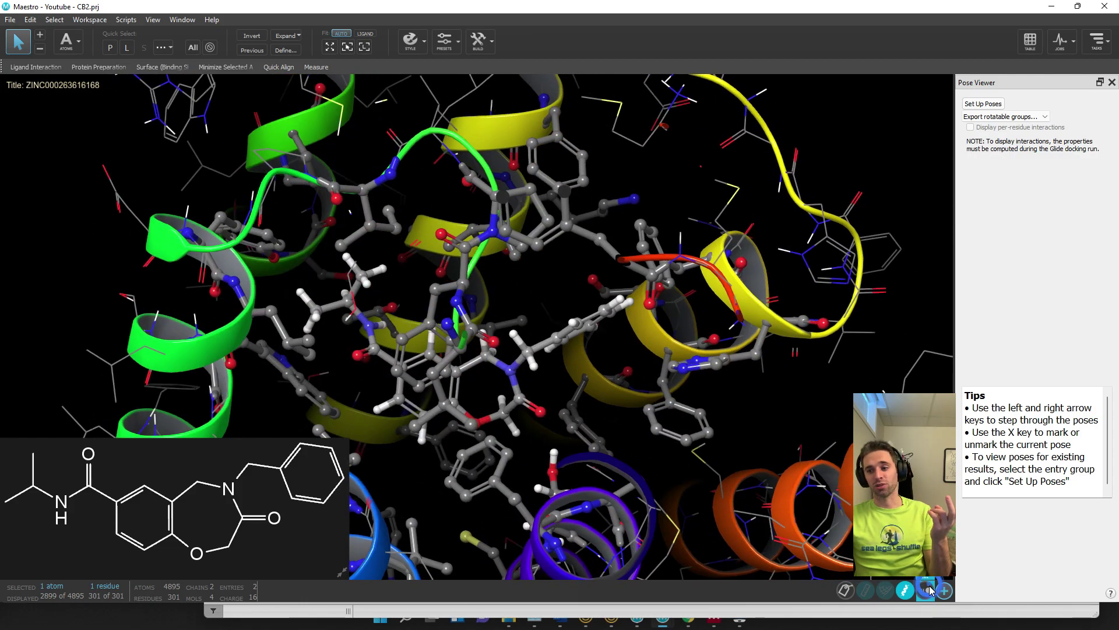
pyautogui.moveTo(935, 589)
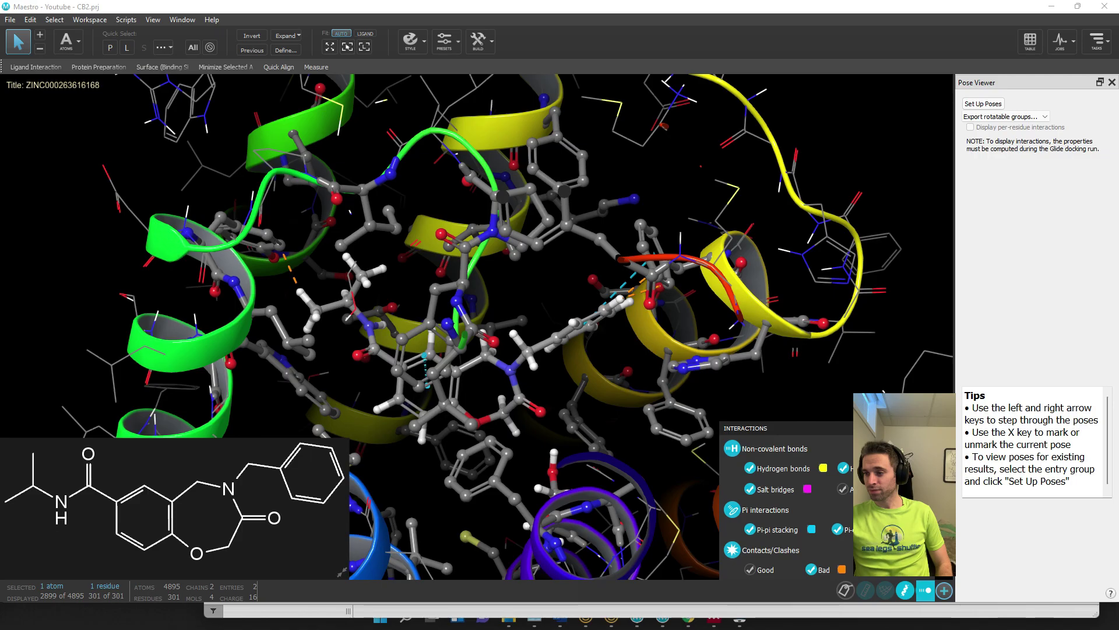
pyautogui.moveTo(618, 338); pyautogui.dragTo(646, 229, button='middle')
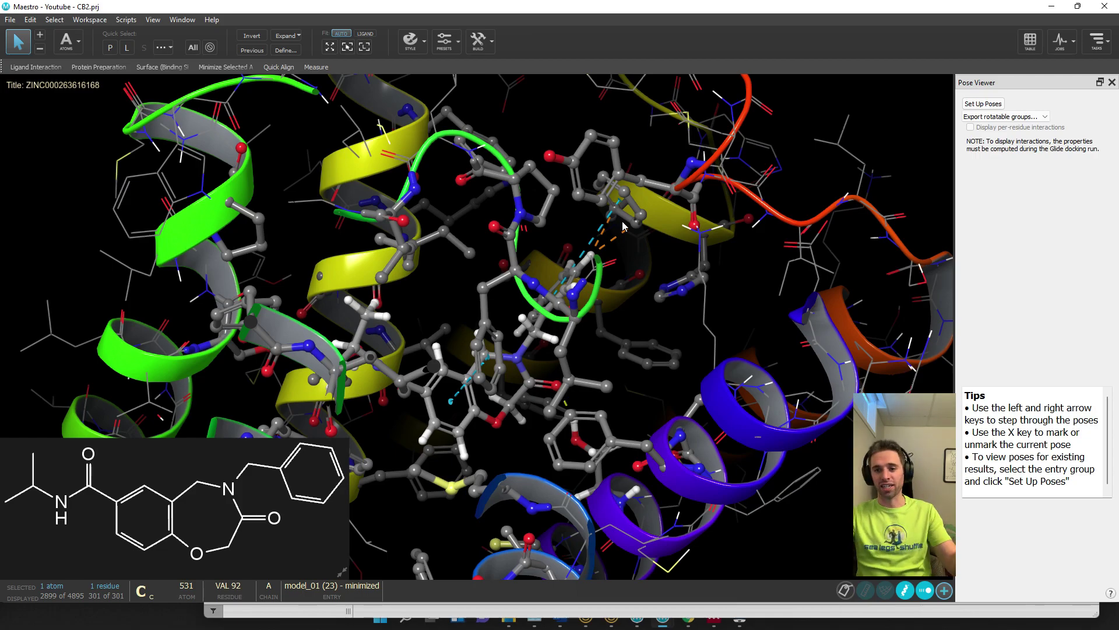
pyautogui.moveTo(700, 265); pyautogui.dragTo(626, 344, button='middle')
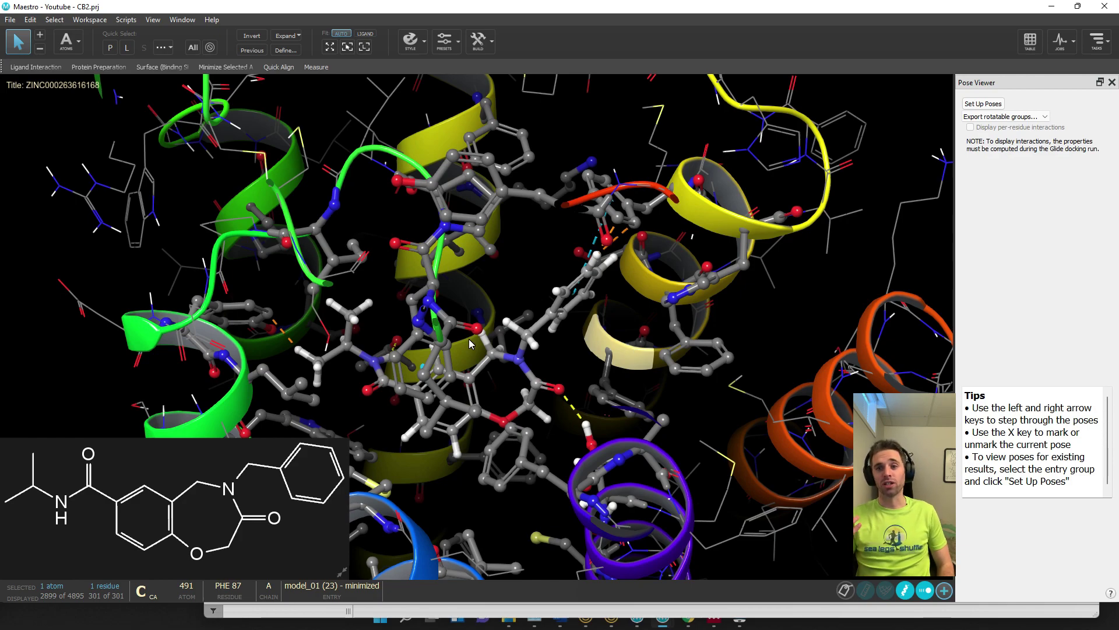
pyautogui.click(48, 427)
pyautogui.press('Right')
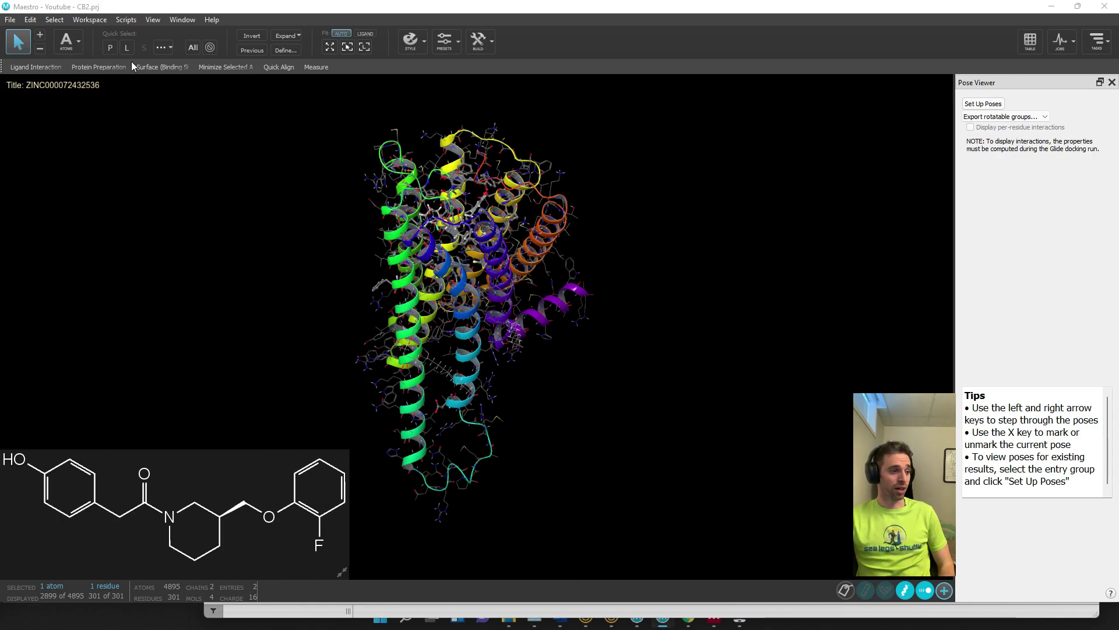
pyautogui.click(360, 46)
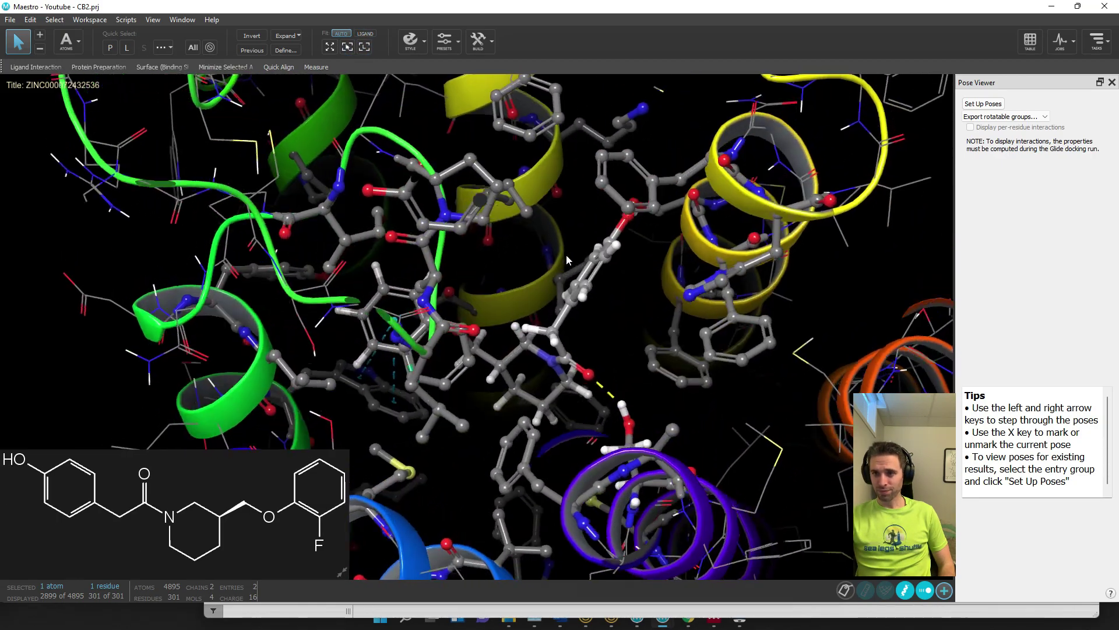
pyautogui.moveTo(566, 255)
pyautogui.mouseDown(button='middle')
pyautogui.moveTo(637, 237)
pyautogui.moveTo(529, 239)
pyautogui.moveTo(570, 244)
pyautogui.mouseUp(button='middle')
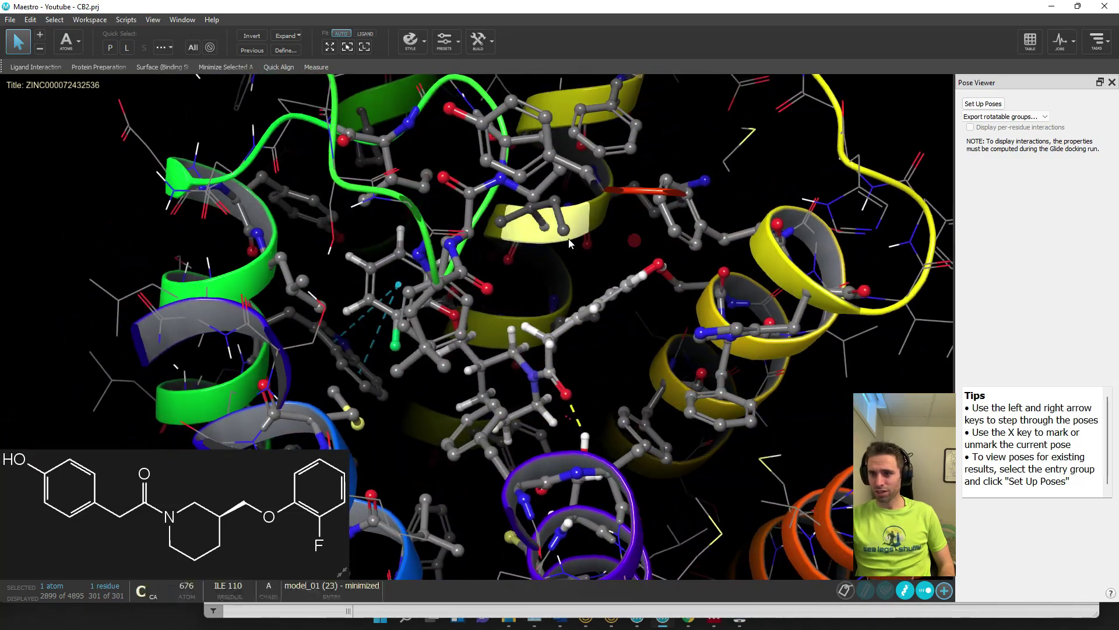
pyautogui.click(926, 589)
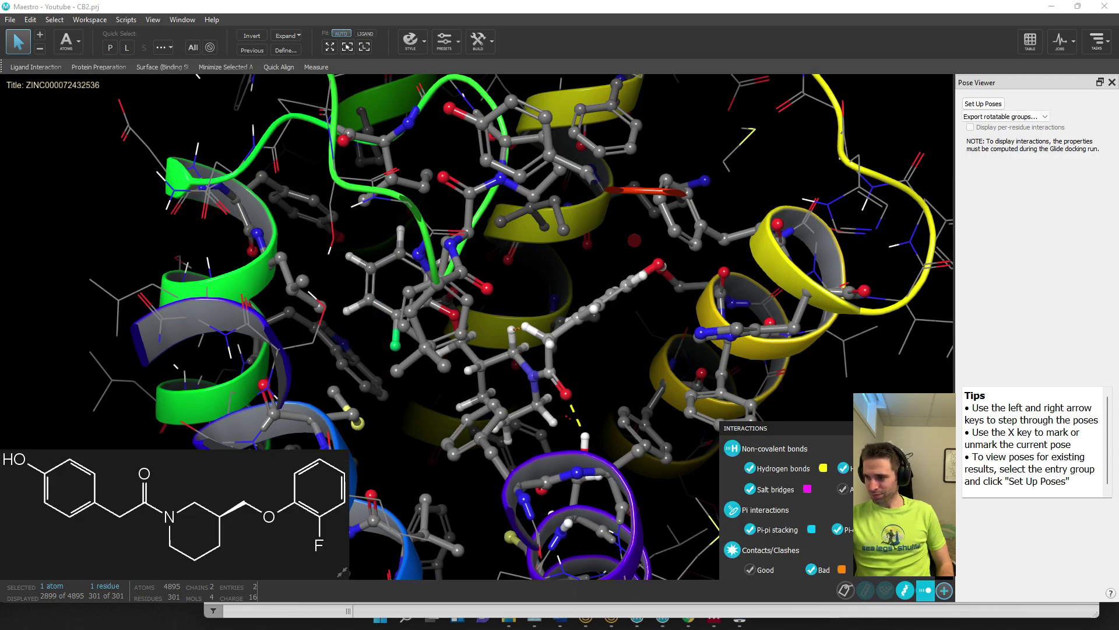
pyautogui.moveTo(719, 331); pyautogui.dragTo(434, 307, button='middle')
pyautogui.press('Right')
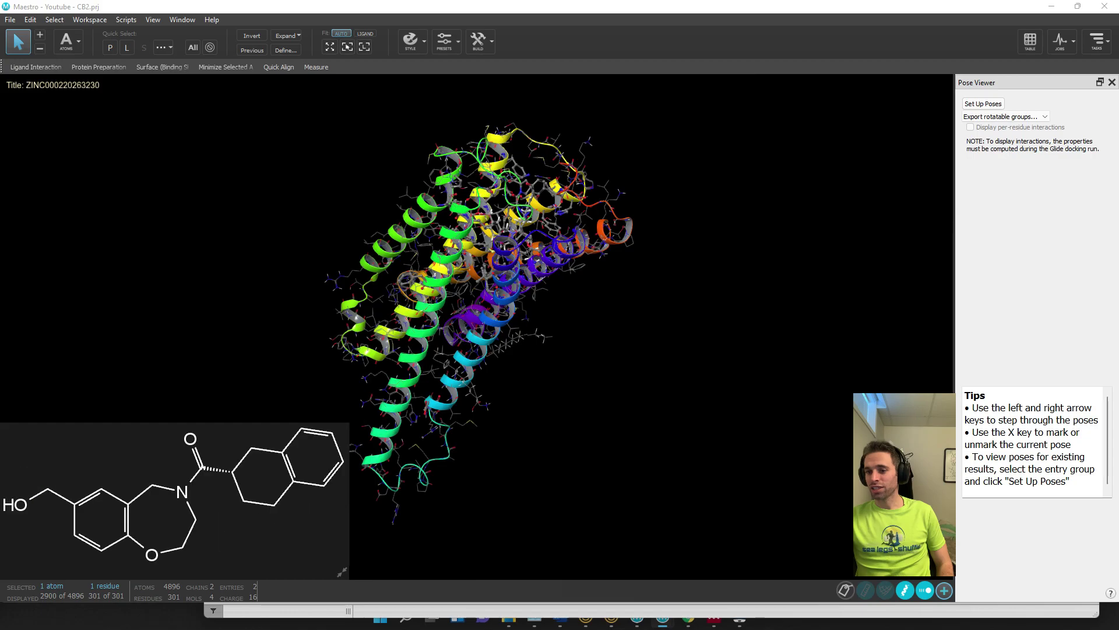
pyautogui.click(363, 47)
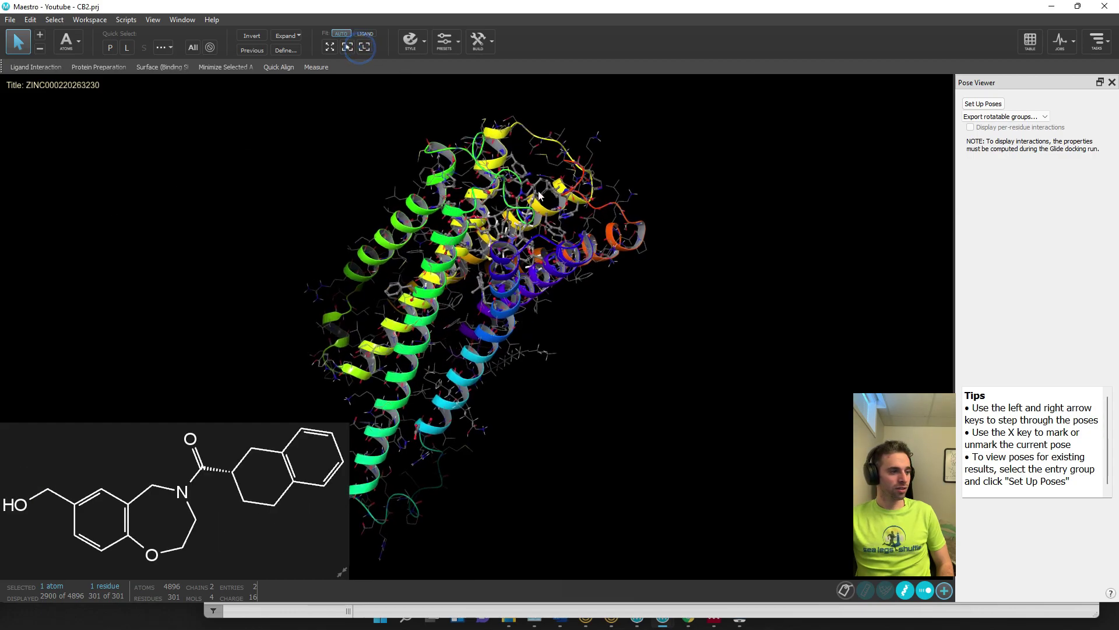
pyautogui.moveTo(511, 269); pyautogui.dragTo(546, 253, button='middle')
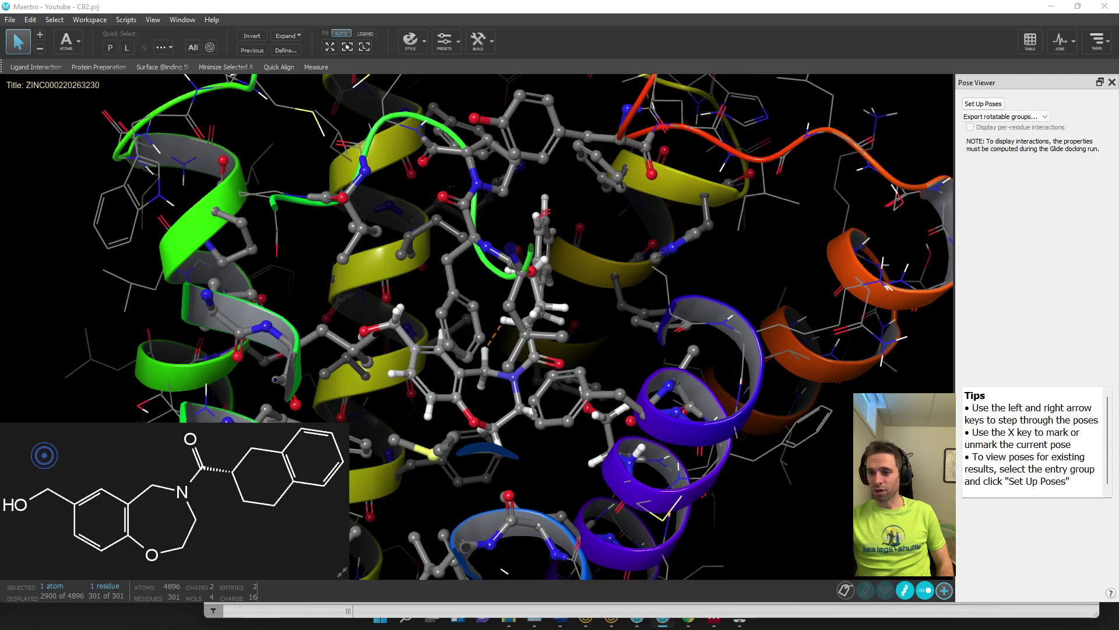
pyautogui.press('Right')
pyautogui.click(363, 47)
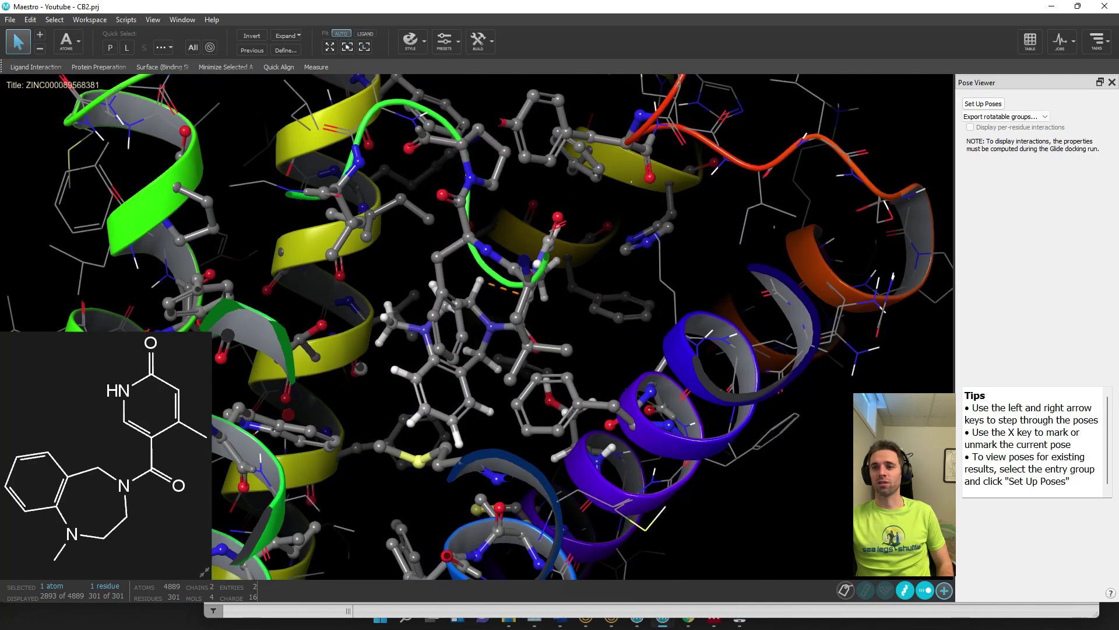
pyautogui.press('Right')
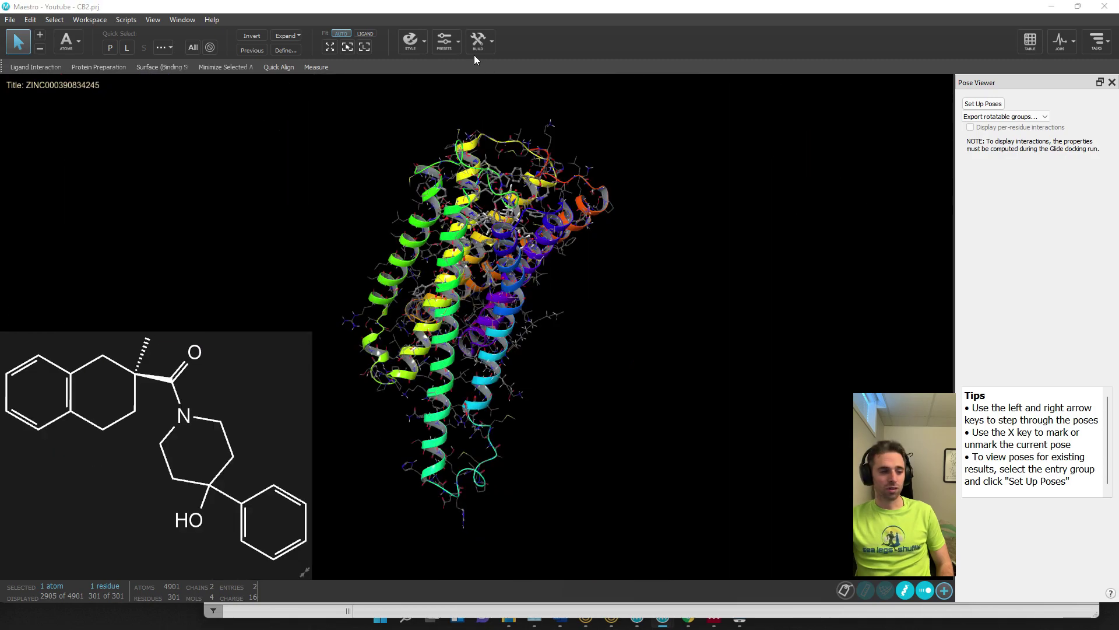
pyautogui.click(365, 47)
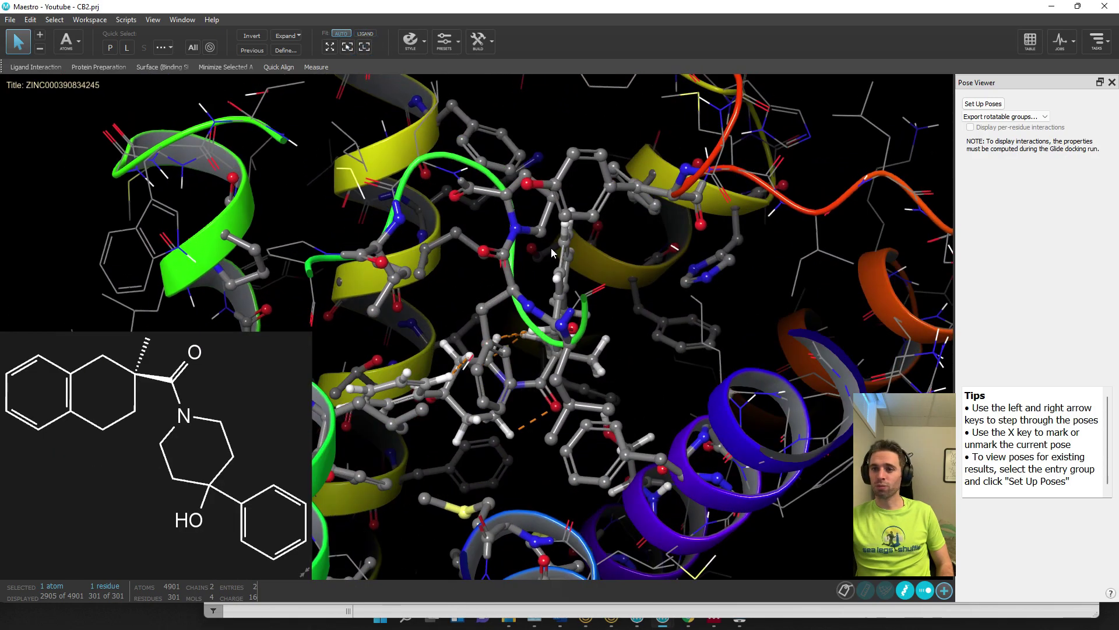
pyautogui.moveTo(530, 257); pyautogui.dragTo(569, 253, button='middle')
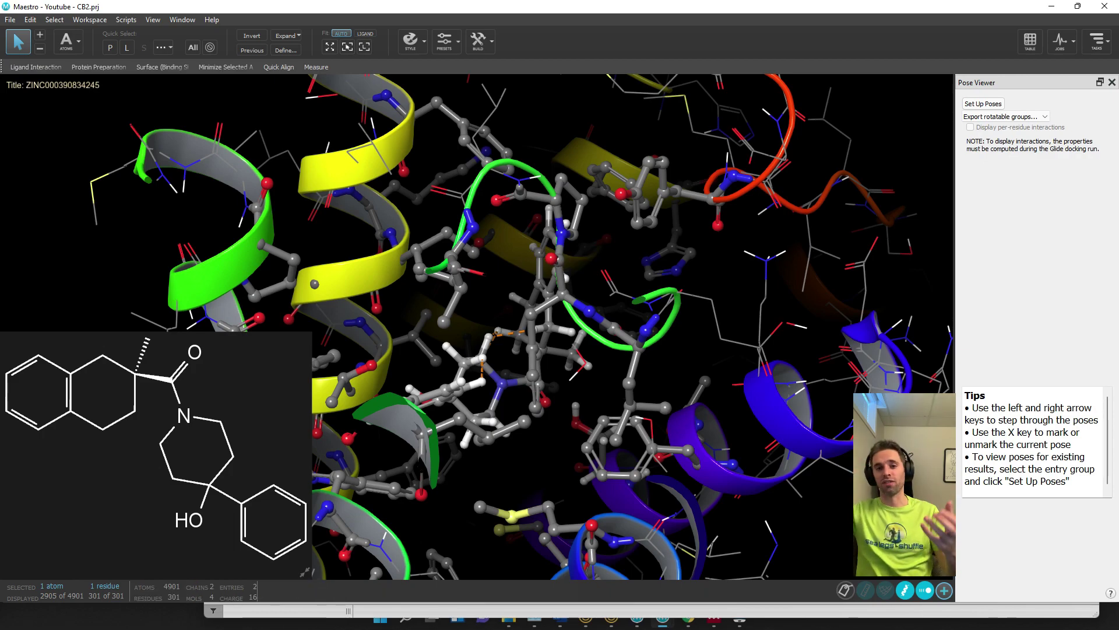
pyautogui.click(44, 478)
pyautogui.press('Right')
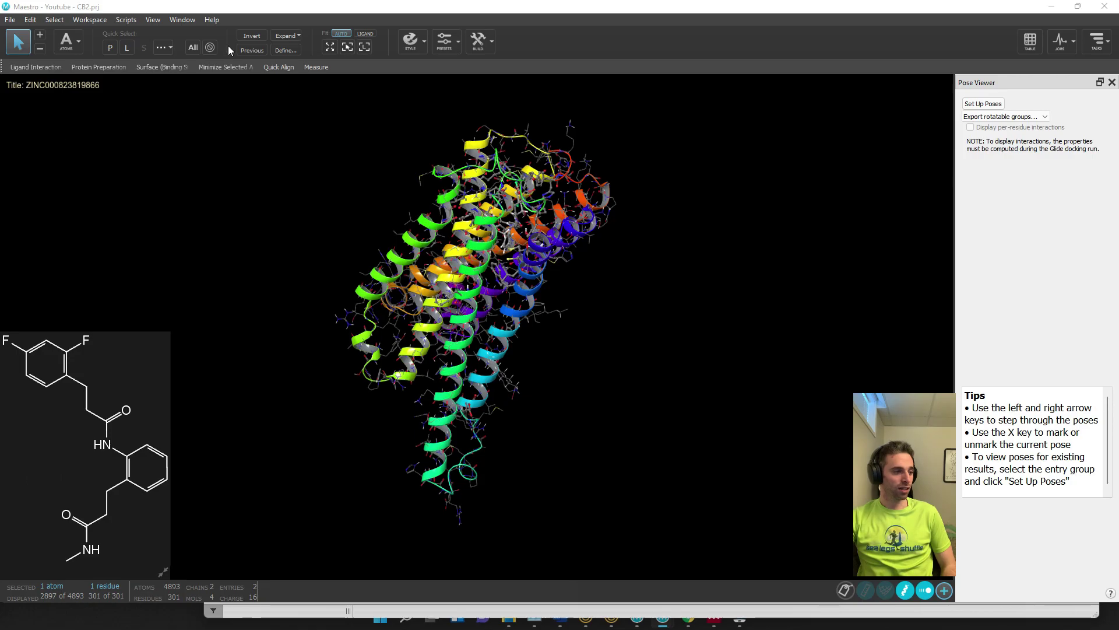
pyautogui.click(366, 47)
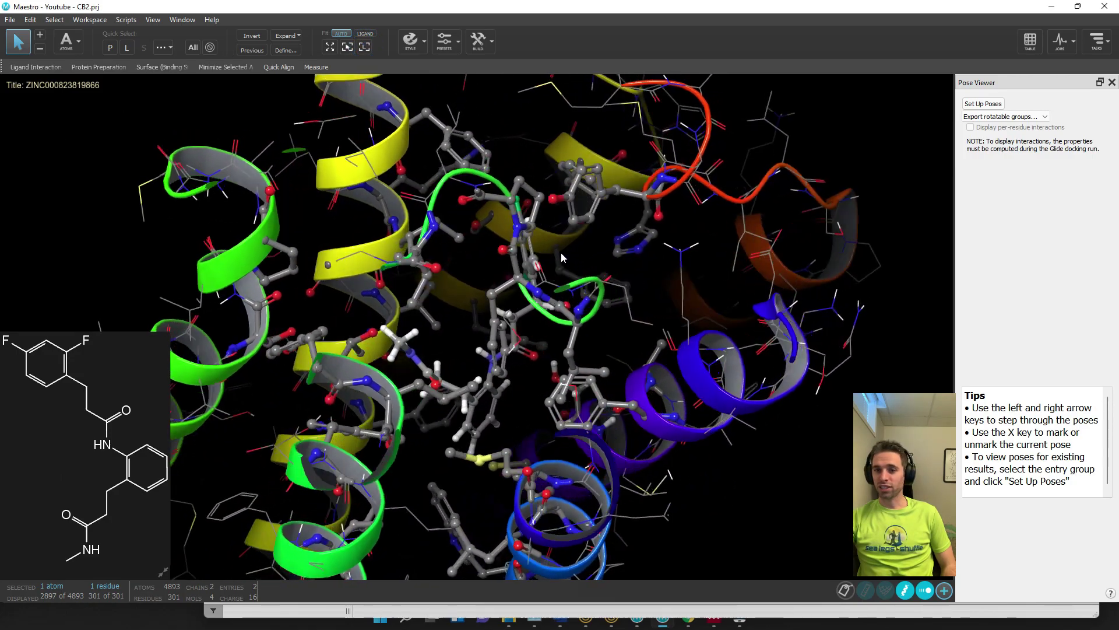
pyautogui.moveTo(517, 268); pyautogui.dragTo(638, 265, button='middle')
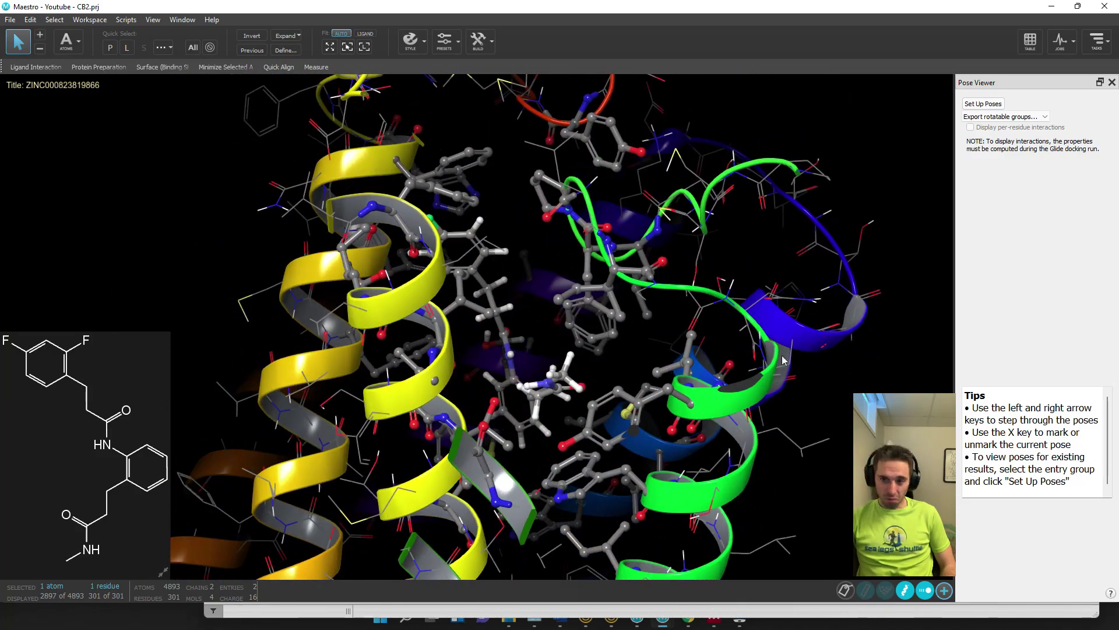
pyautogui.click(926, 590)
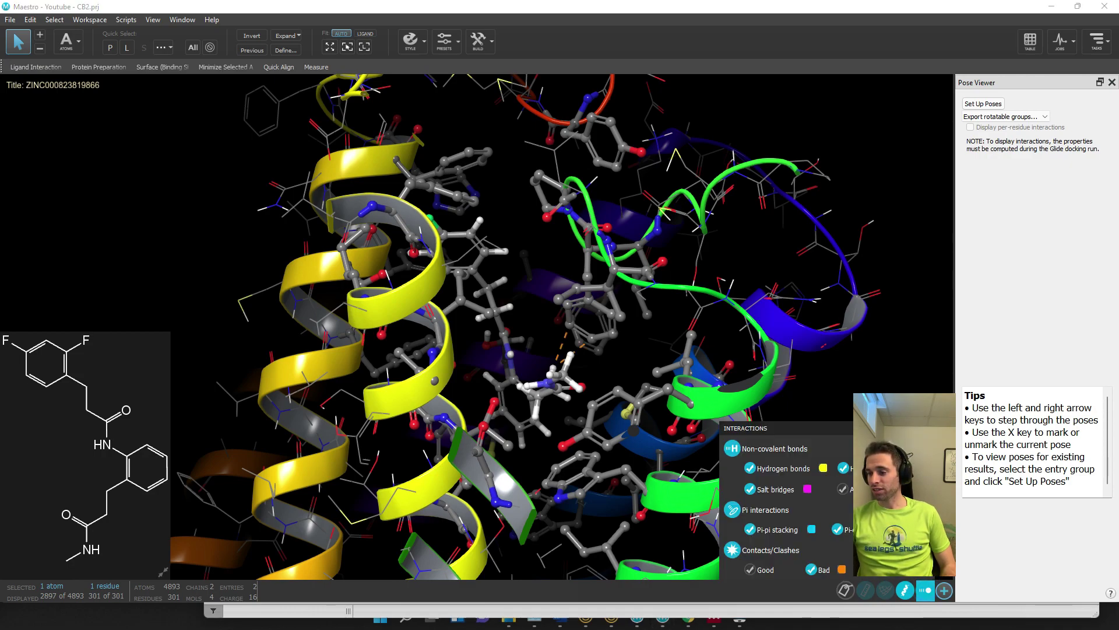
pyautogui.moveTo(802, 262); pyautogui.dragTo(781, 326, button='middle')
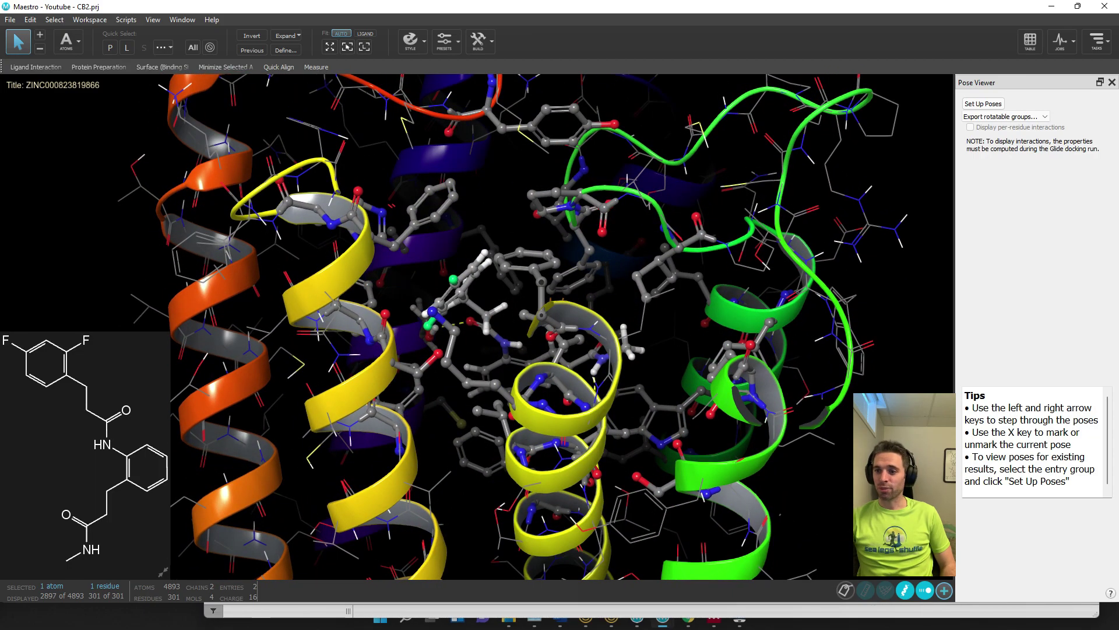
pyautogui.press('Right')
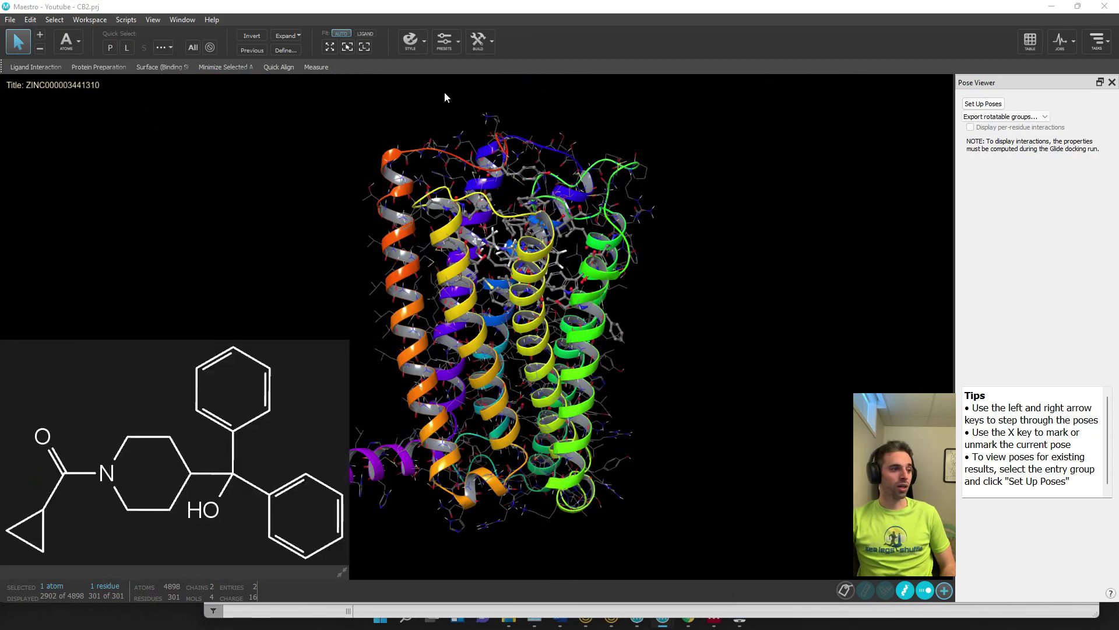
pyautogui.click(366, 47)
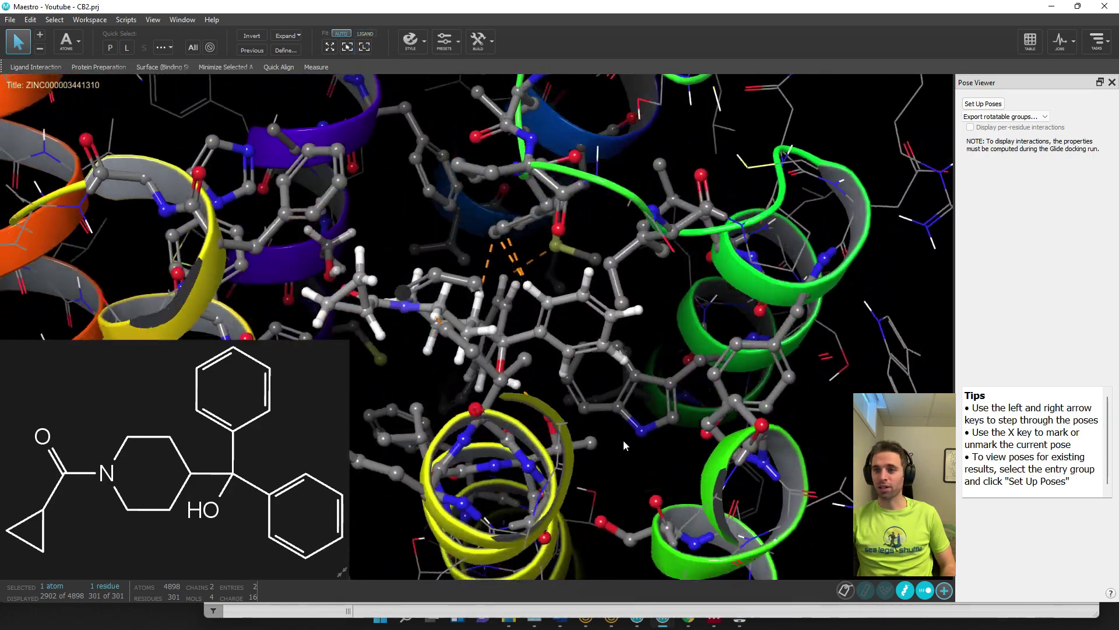
pyautogui.moveTo(624, 440); pyautogui.dragTo(501, 434, button='middle')
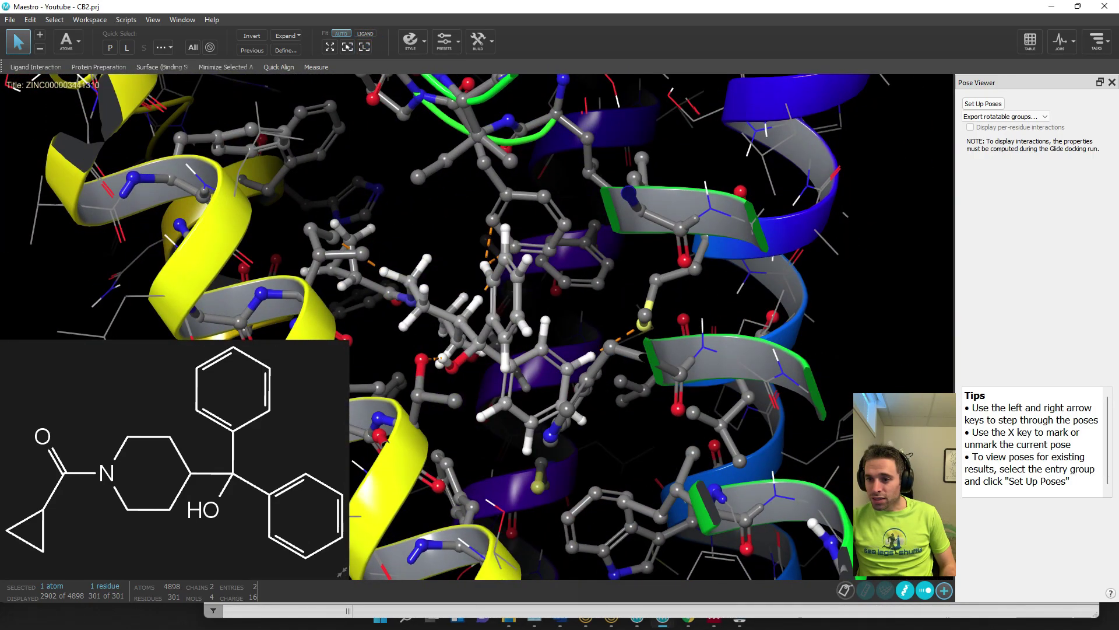
pyautogui.press('Right')
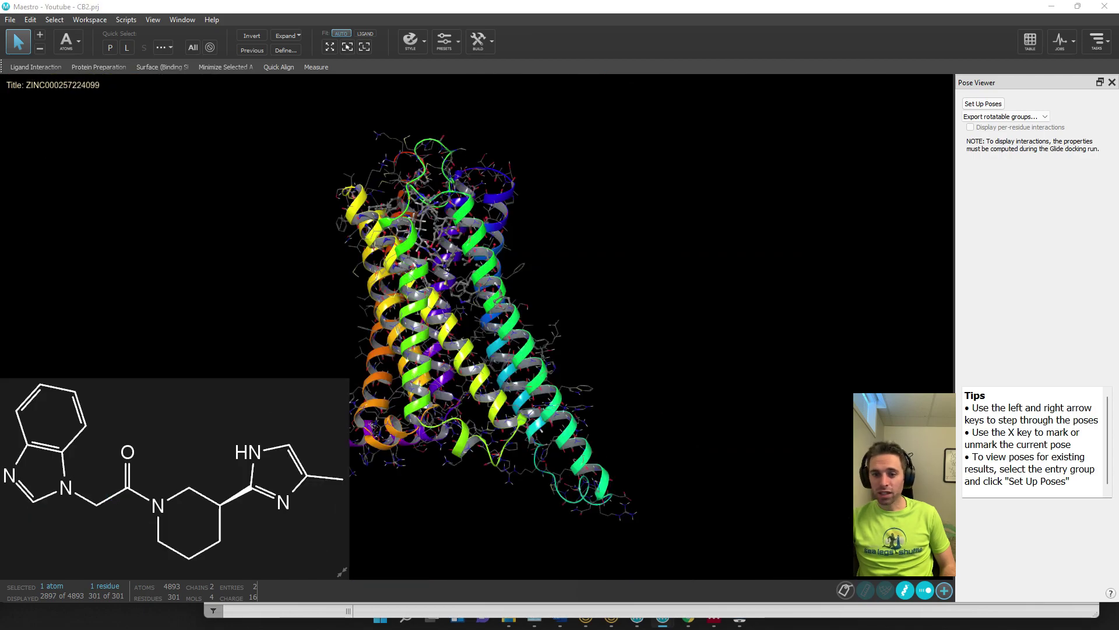
pyautogui.click(366, 46)
pyautogui.moveTo(657, 350); pyautogui.dragTo(690, 331, button='middle')
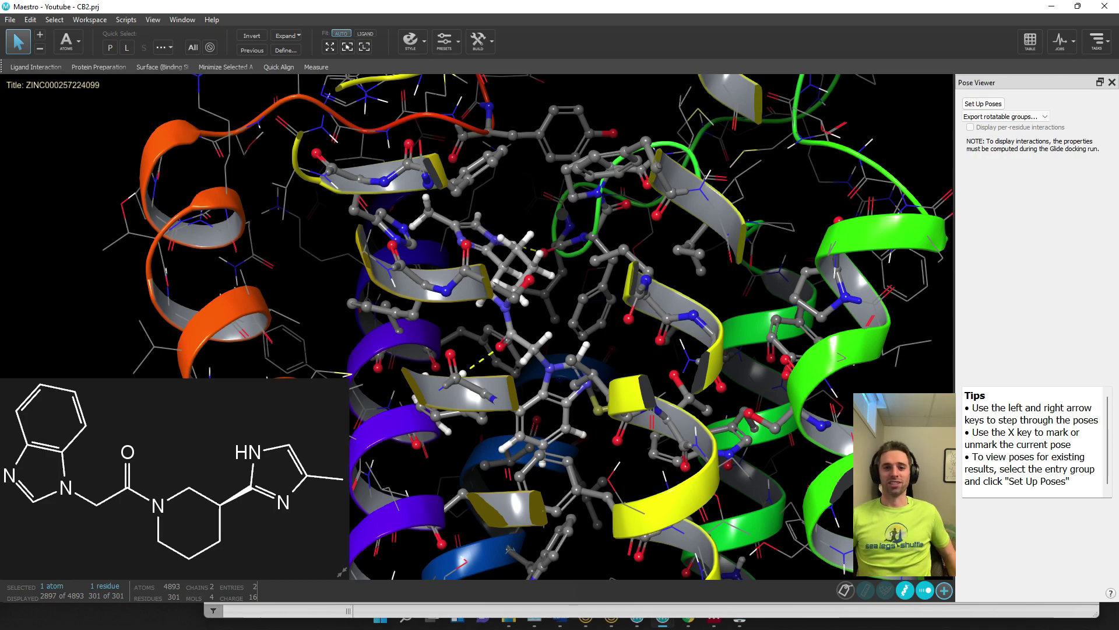
pyautogui.press('Right')
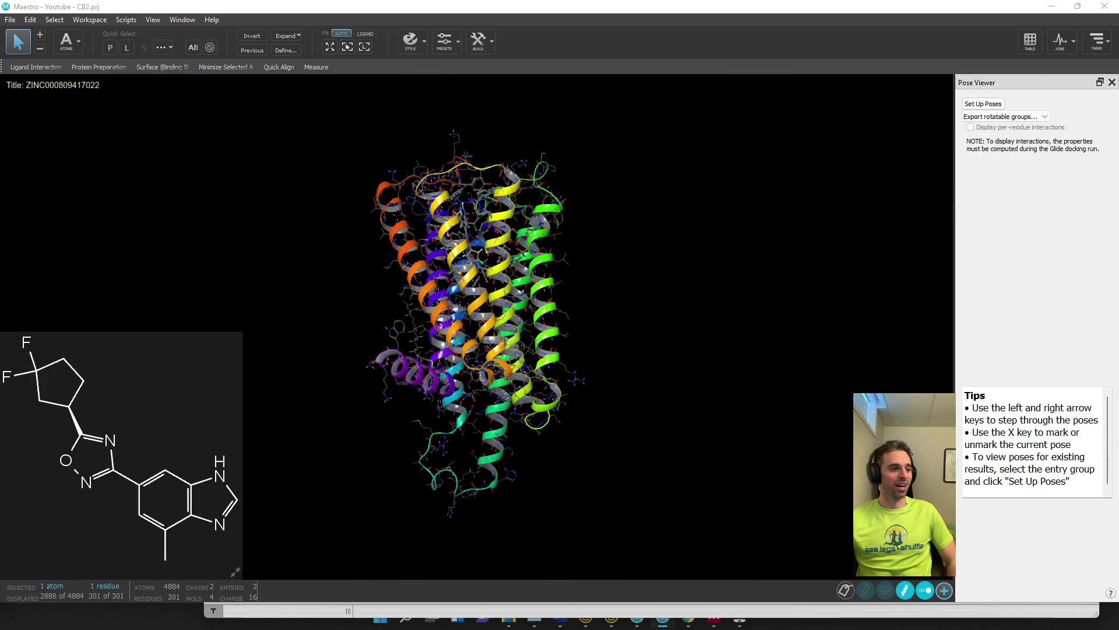
pyautogui.click(364, 46)
pyautogui.moveTo(585, 253); pyautogui.dragTo(528, 288, button='middle')
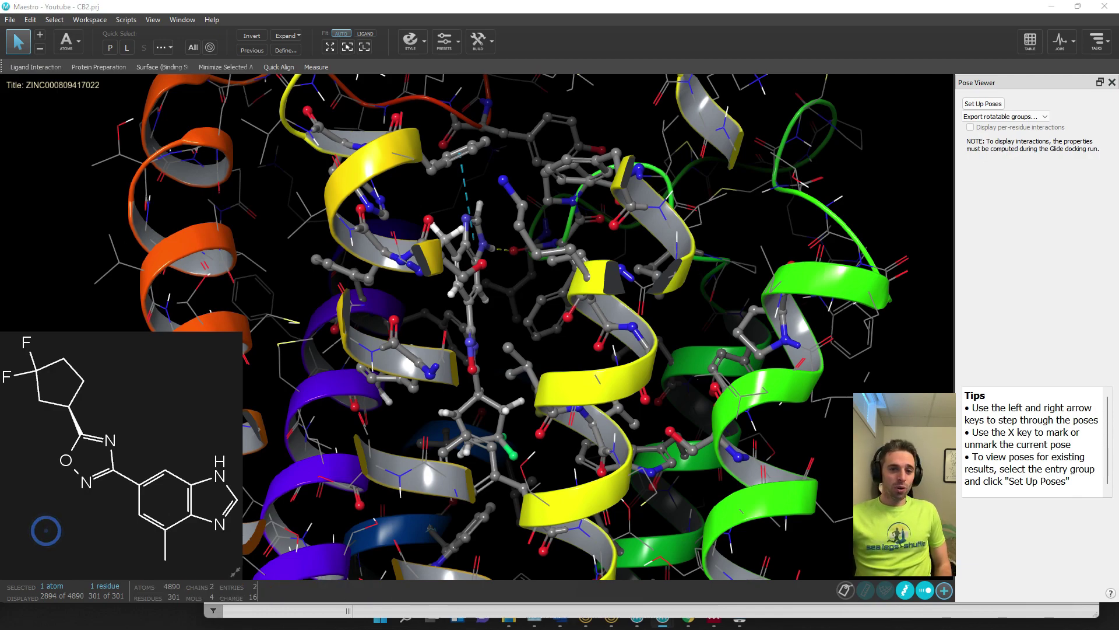
pyautogui.press('Right')
pyautogui.click(365, 47)
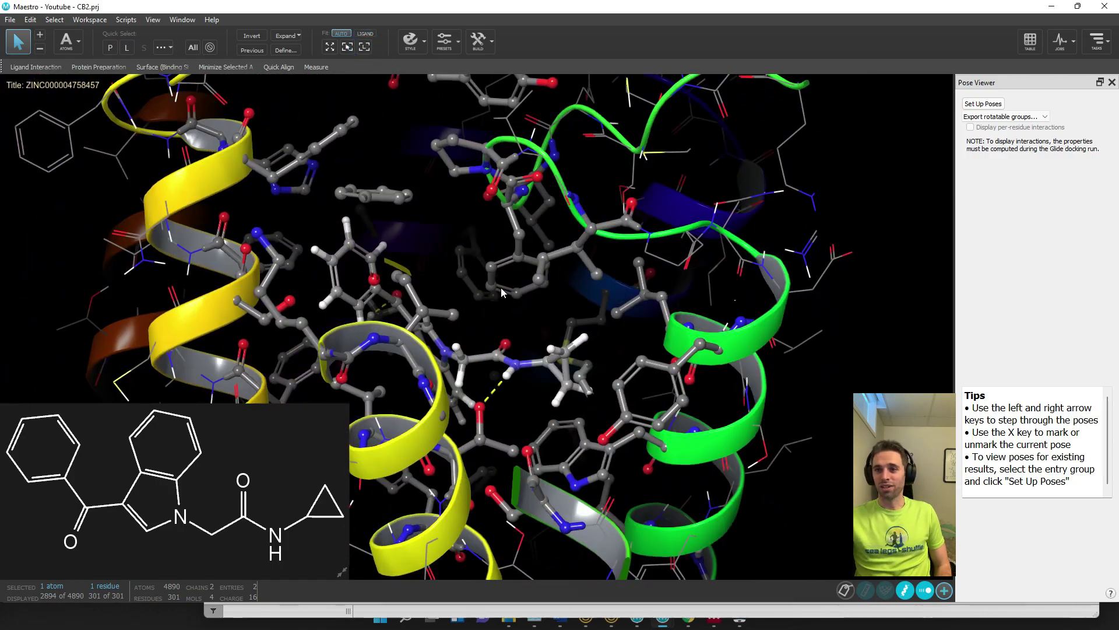
pyautogui.moveTo(502, 288); pyautogui.dragTo(548, 282, button='middle')
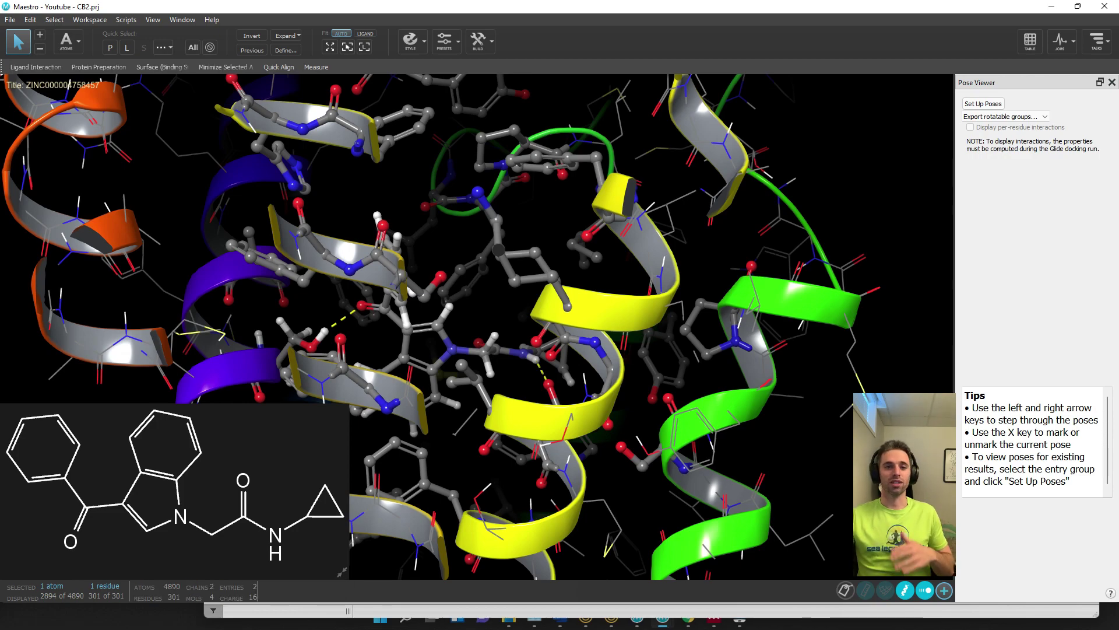
pyautogui.press('Right')
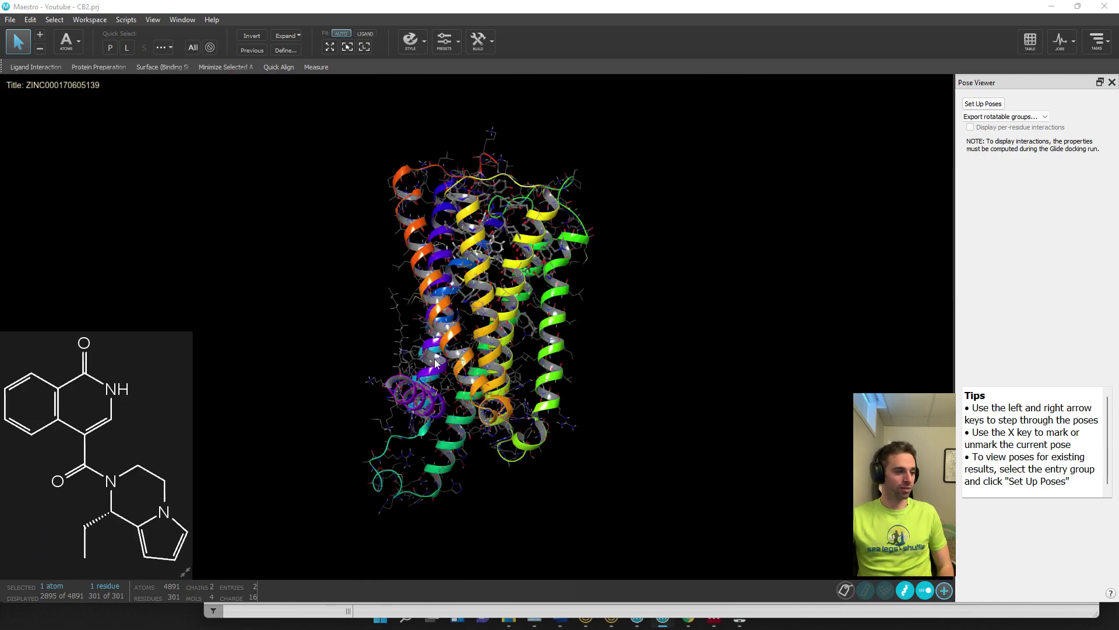
pyautogui.press('Right')
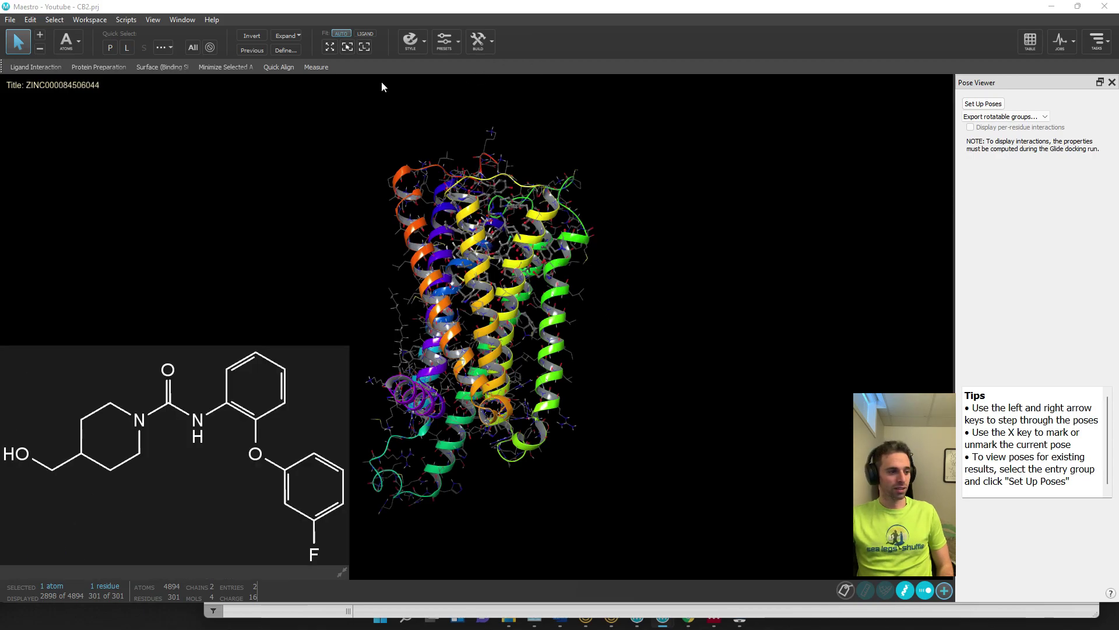
pyautogui.click(363, 46)
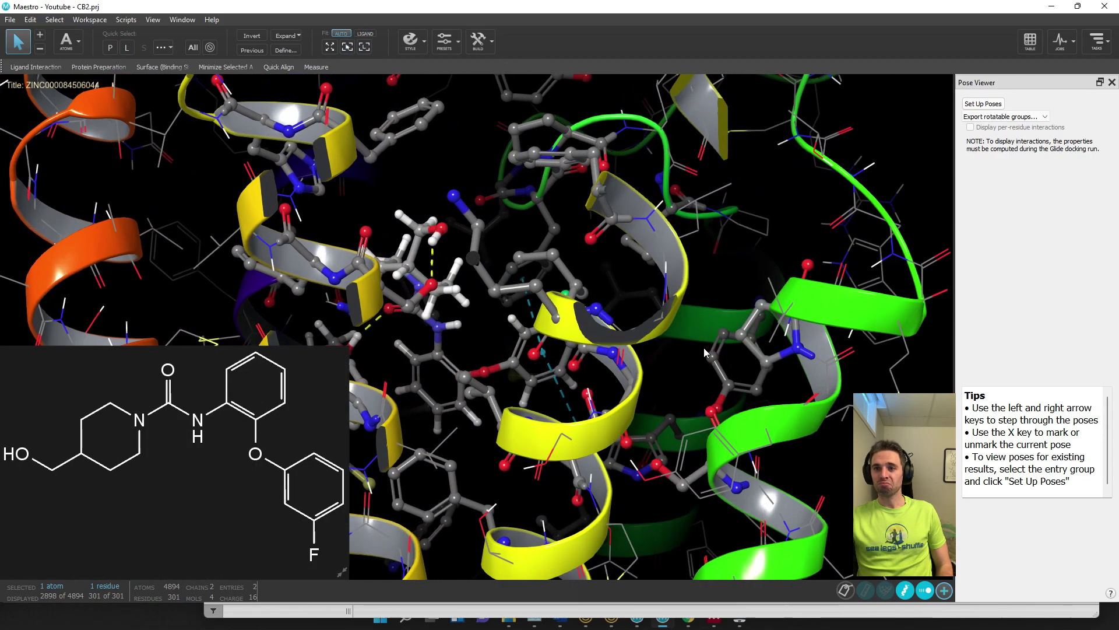
pyautogui.moveTo(701, 347); pyautogui.dragTo(616, 401, button='middle')
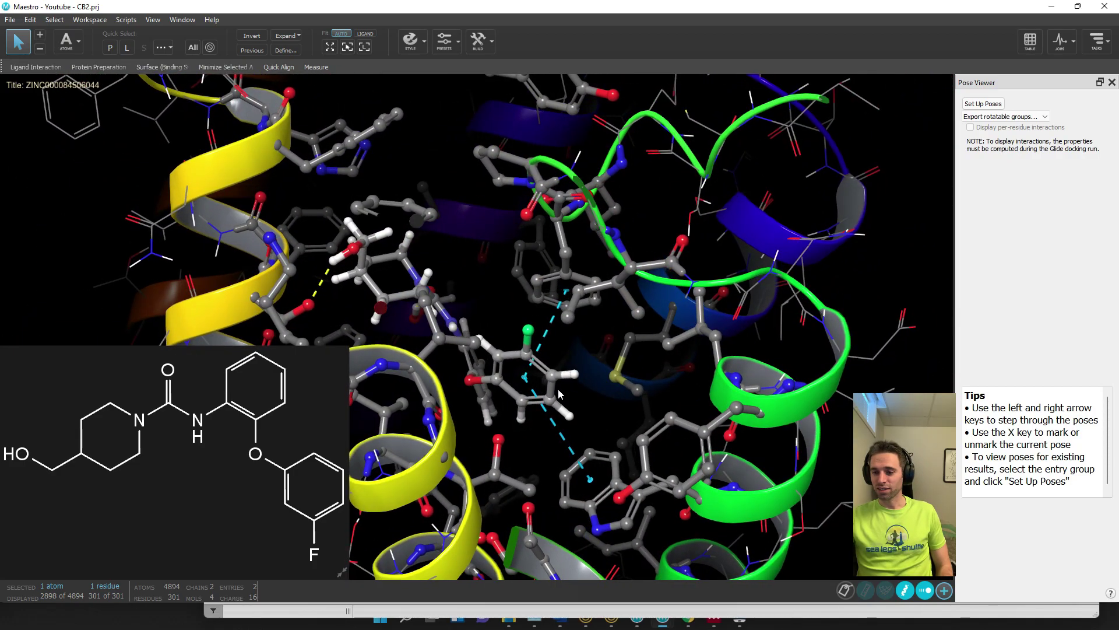
pyautogui.moveTo(614, 432); pyautogui.dragTo(578, 230, button='middle')
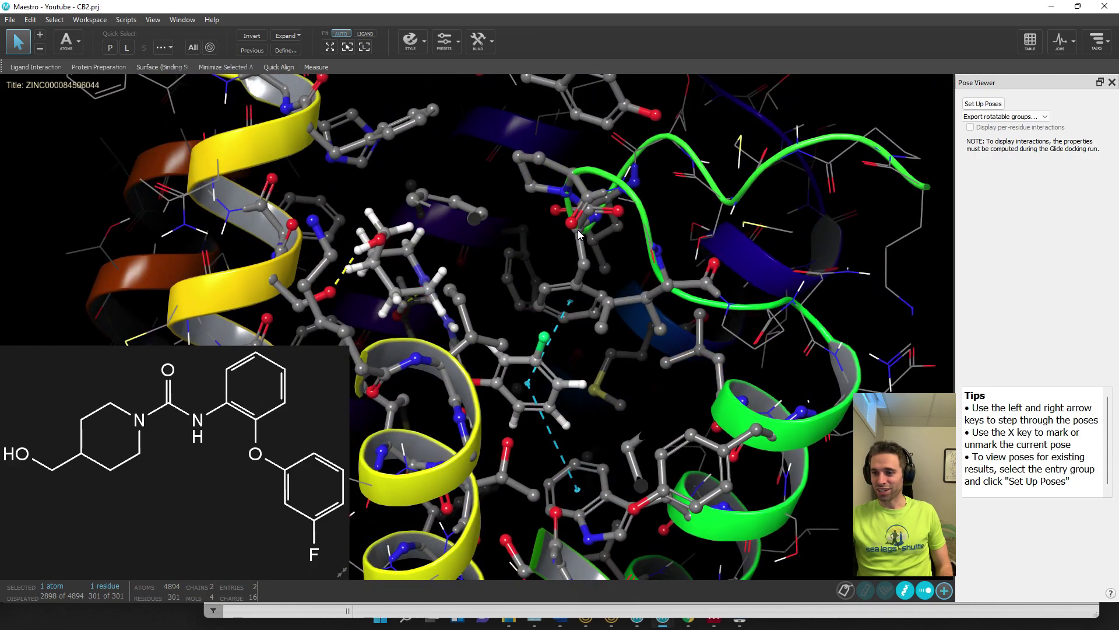
pyautogui.moveTo(637, 306); pyautogui.dragTo(675, 292, button='middle')
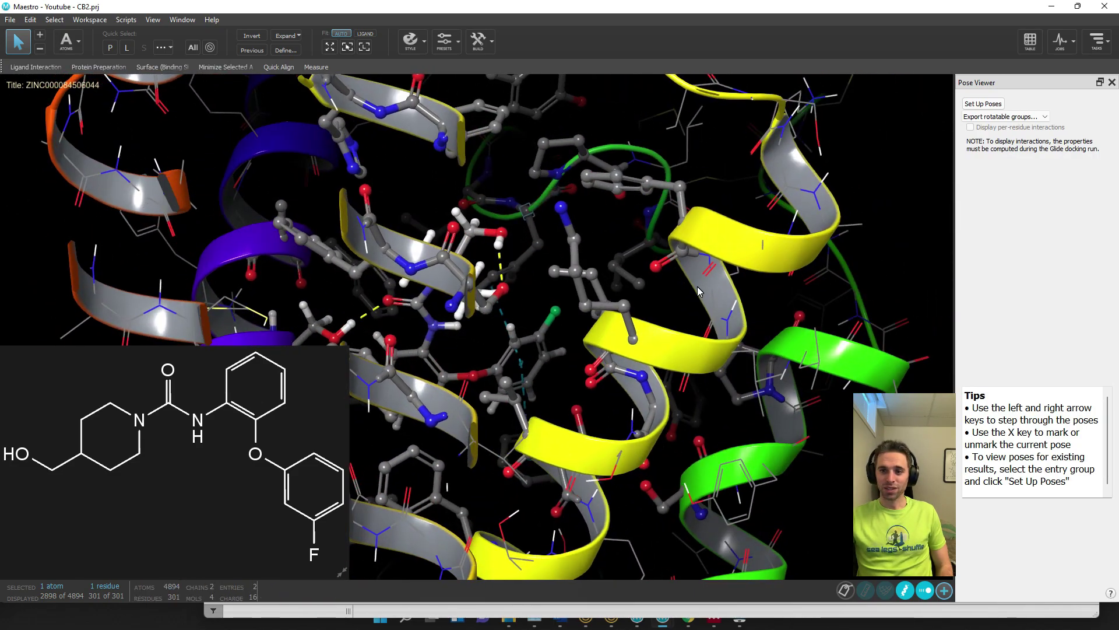